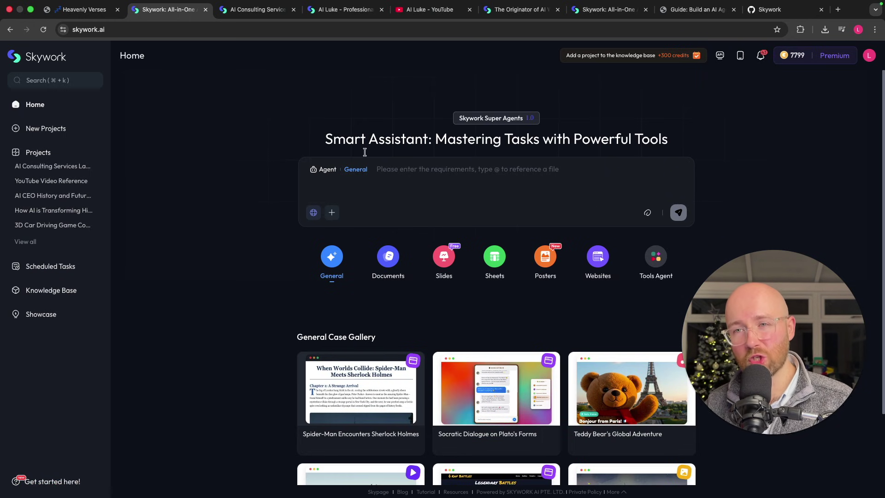
Scroll through the generated AI Luke landing page preview in the AI Consulting tab
left_click(417, 9)
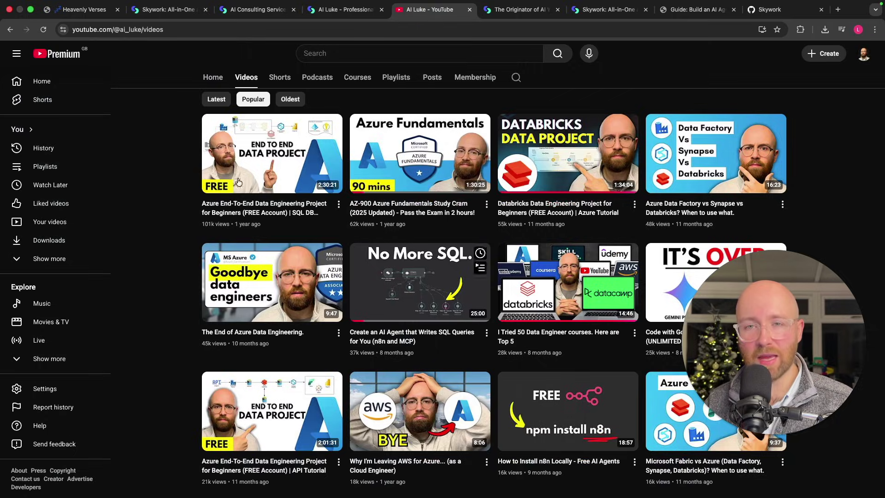
left_click(258, 10)
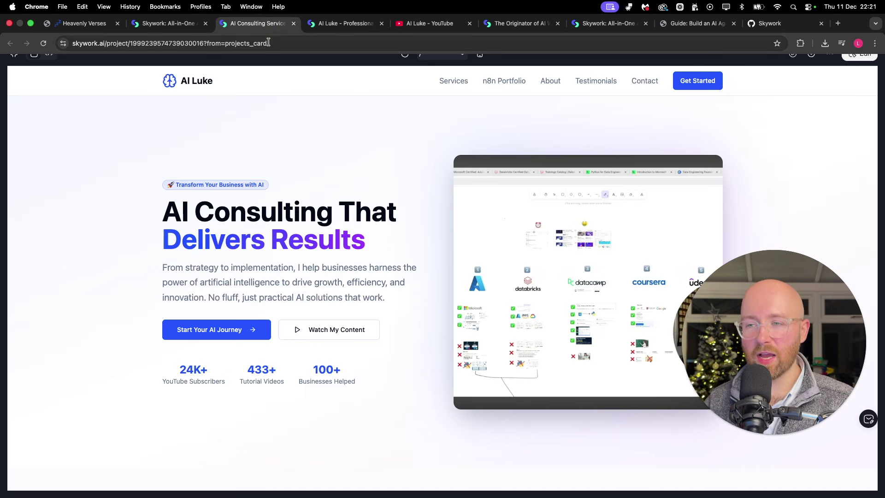
scroll(318, 269, "down", 15)
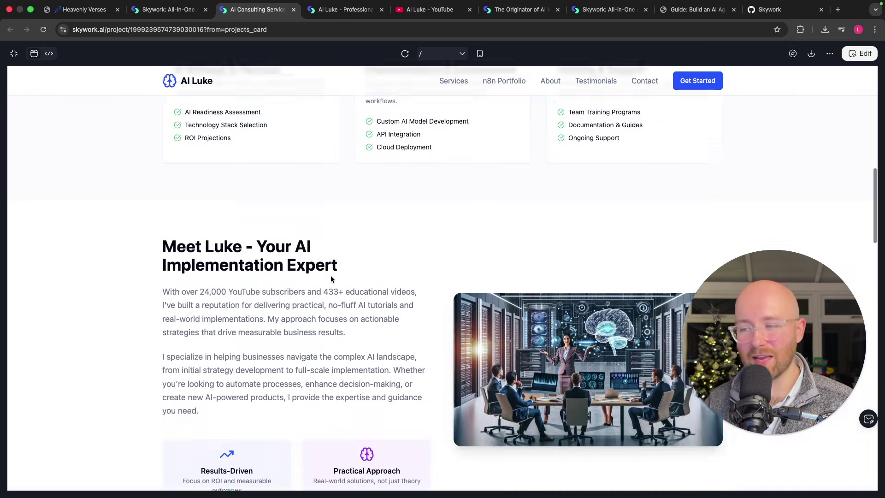
scroll(337, 278, "down", 10)
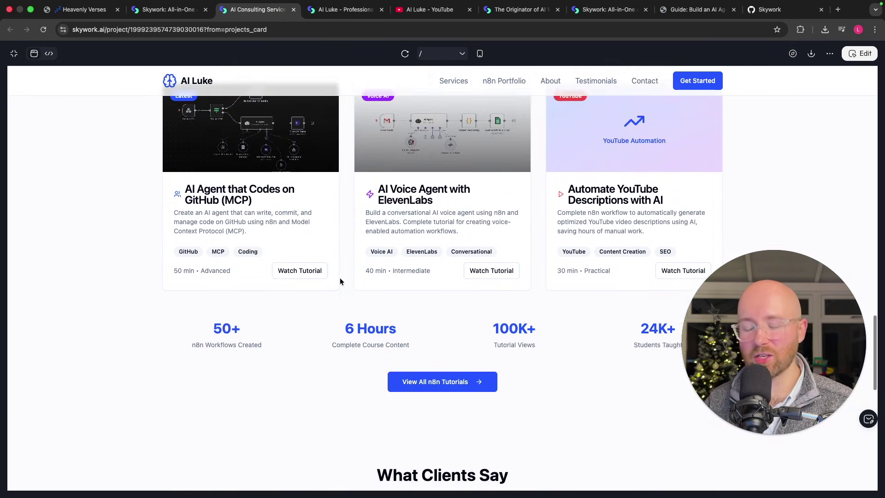
scroll(342, 278, "up", 10)
scroll(342, 278, "down", 3)
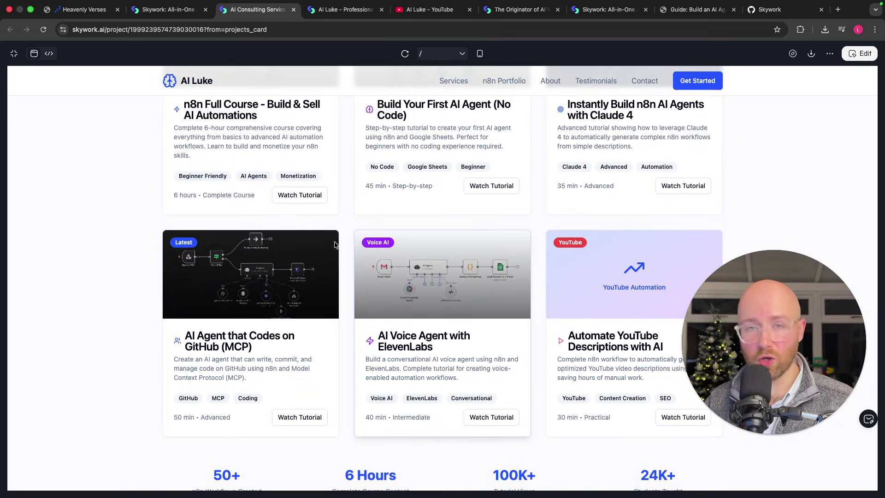
scroll(441, 245, "up", 15)
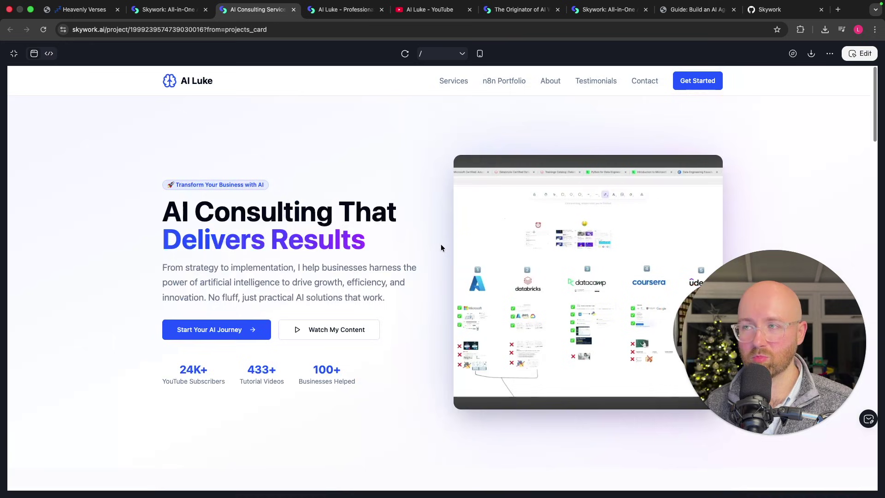
Switch to the SkyworkAI GitHub organisation page and glance over its repositories
left_click(771, 9)
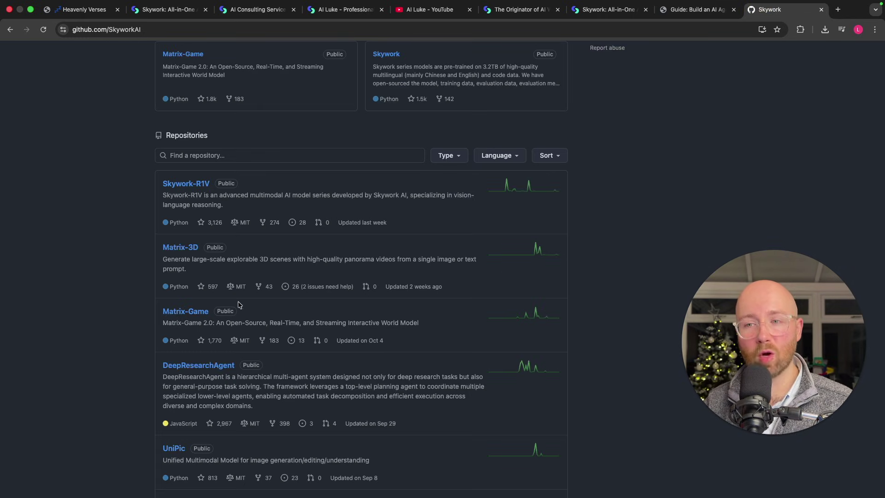
scroll(295, 327, "down", 2)
scroll(290, 325, "up", 8)
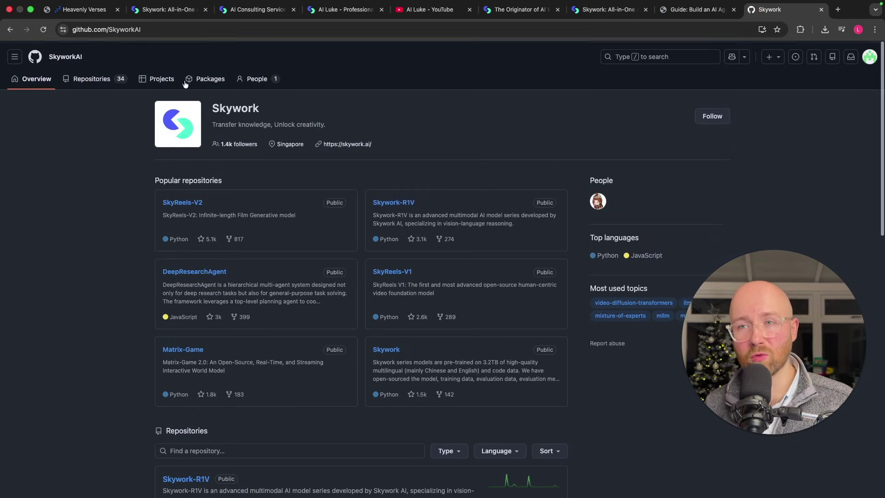
Go back to the Skywork home page and view, then close, the Tools Agent options
left_click(180, 10)
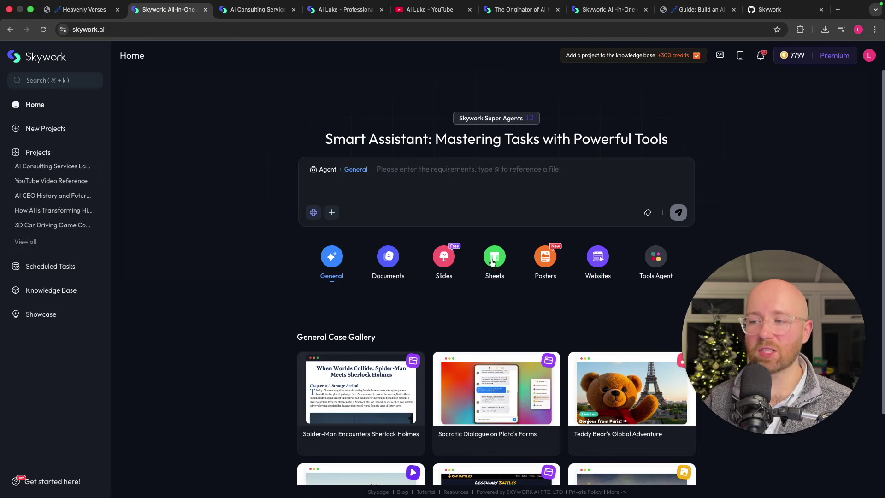
left_click(657, 257)
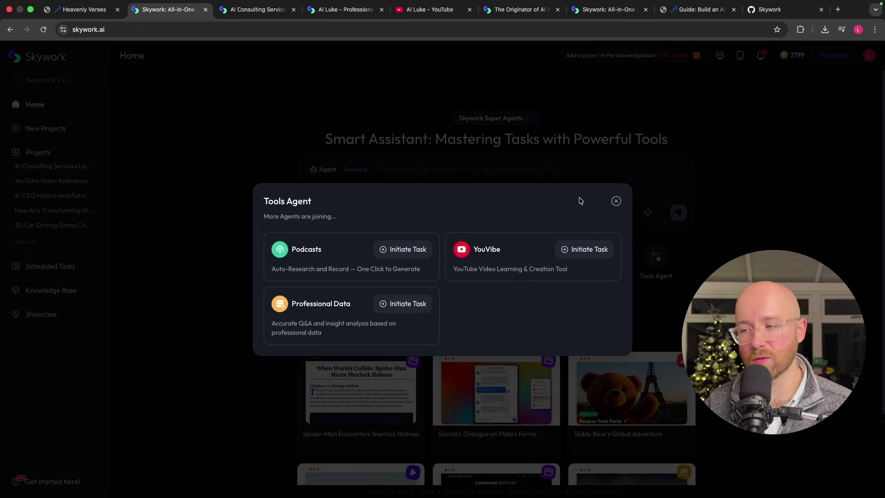
left_click(615, 202)
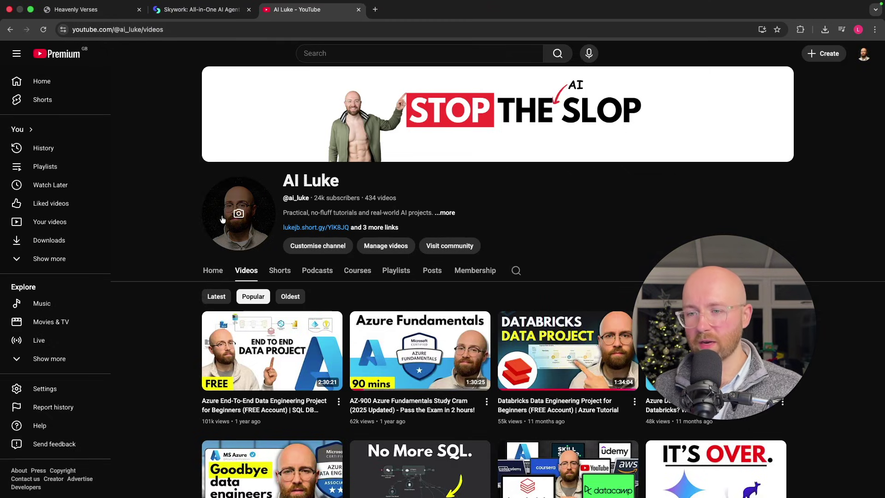
Paste the ai_luke YouTube channel address into the Websites prompt without /videos
left_click(135, 30)
key("super+c")
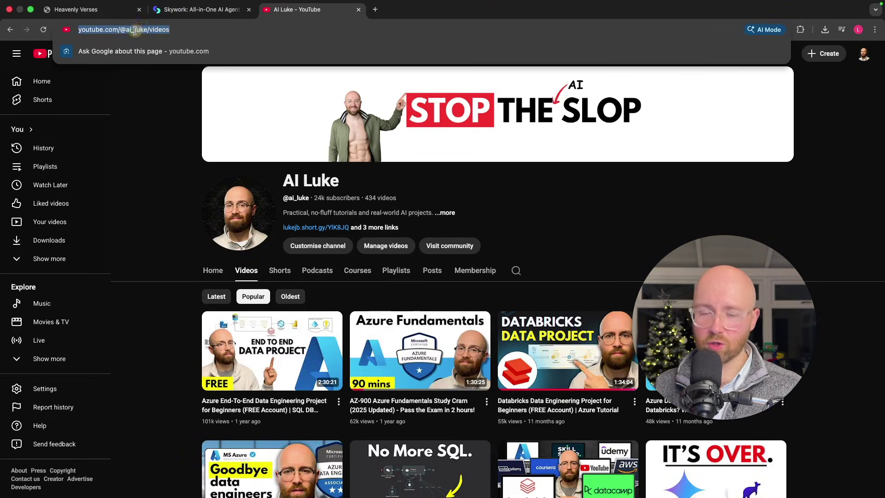
left_click(198, 10)
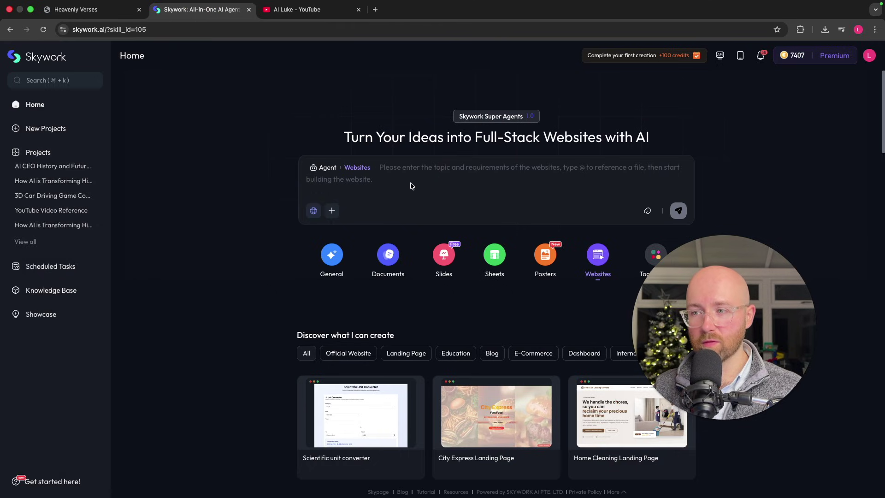
key("super+v")
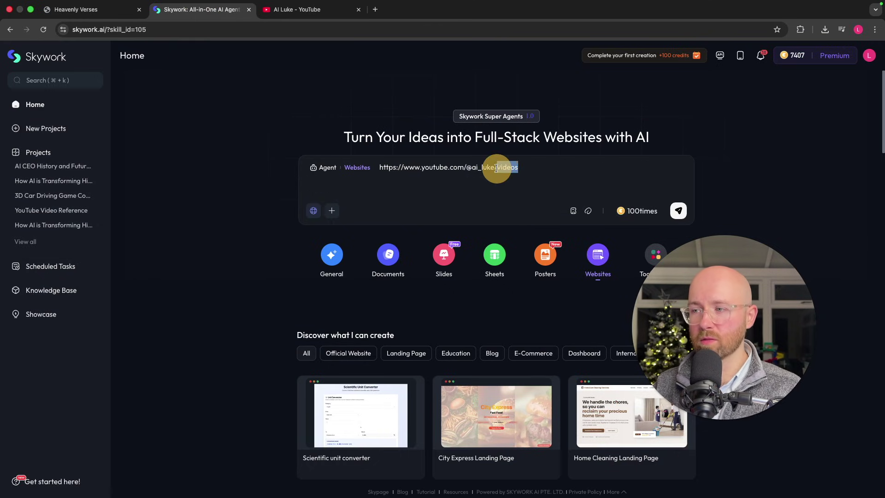
key("BackSpace")
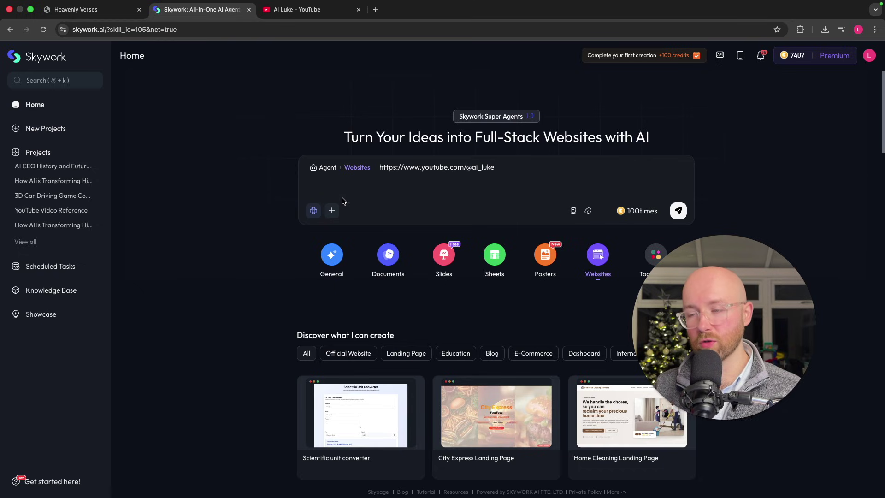
Look over the extra prompt options and presets, then send the AI consulting landing-page request
left_click(331, 211)
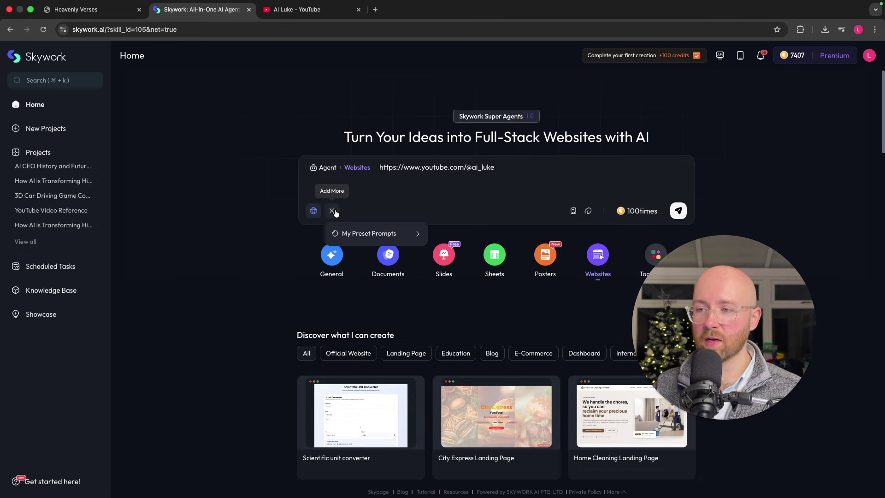
mouse_move(361, 234)
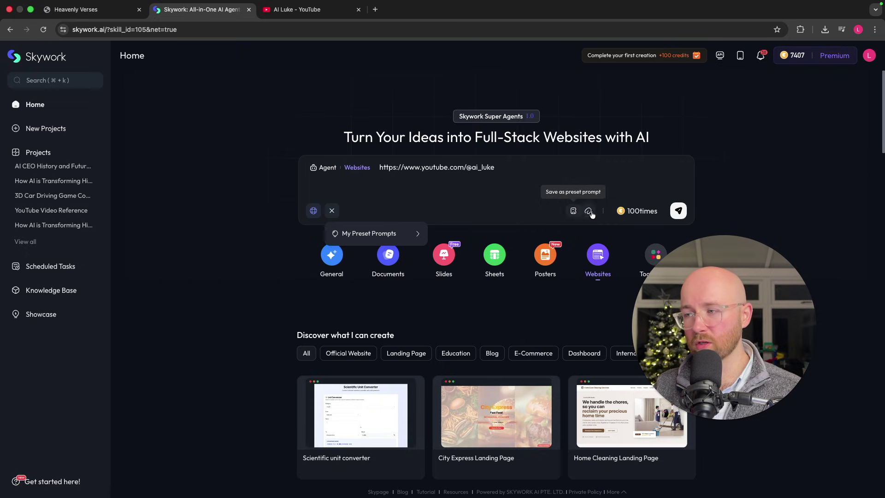
left_click(589, 212)
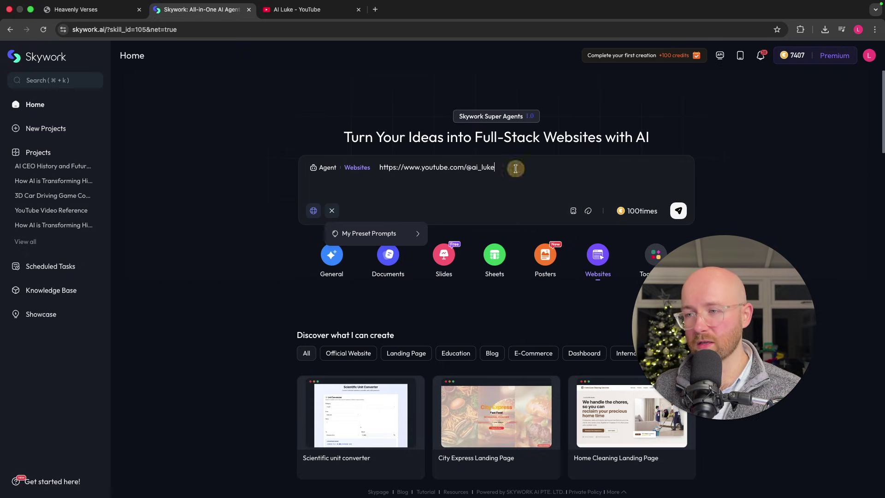
left_click(480, 173)
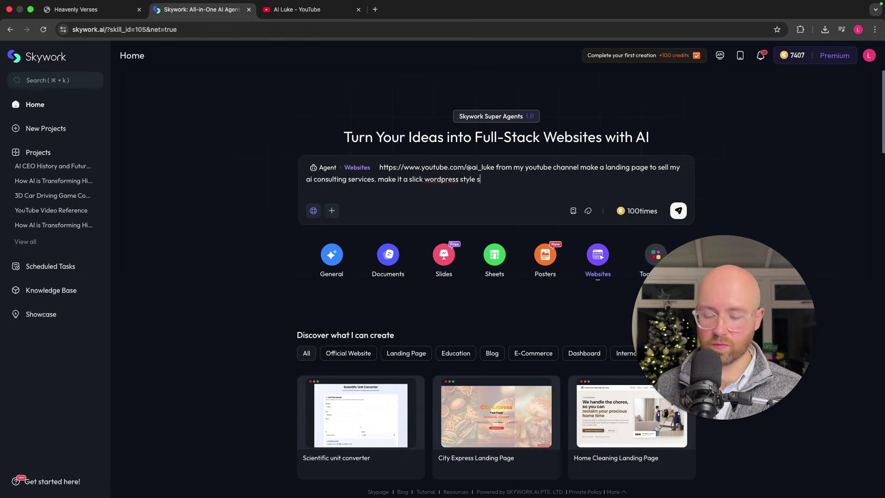
left_click(681, 211)
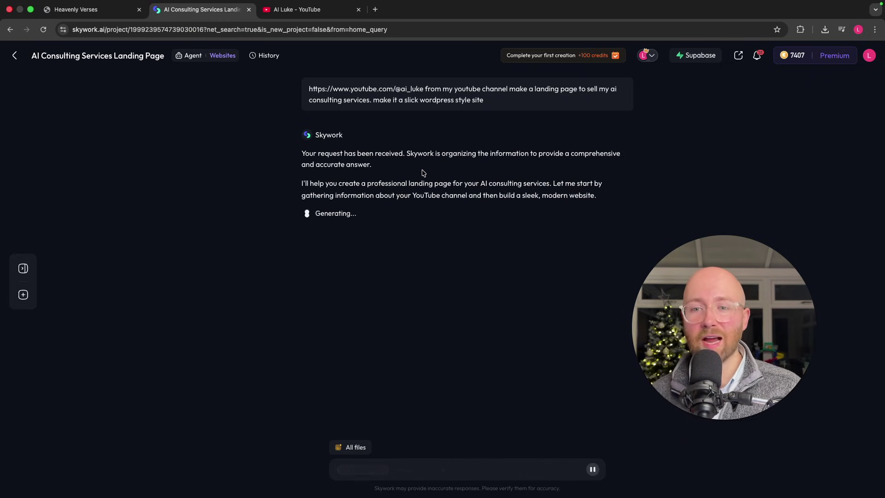
Open Add more sources and look over Local Upload, Links & Text and Cloud Upload
left_click(22, 268)
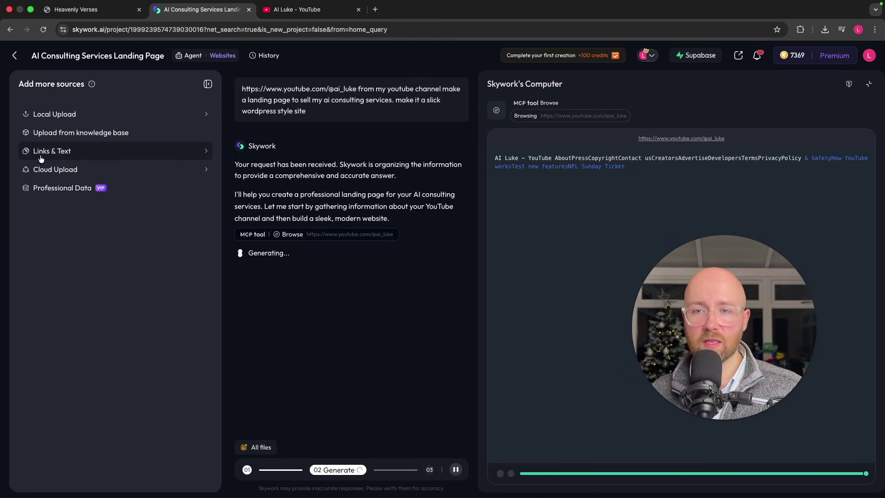
left_click(36, 263)
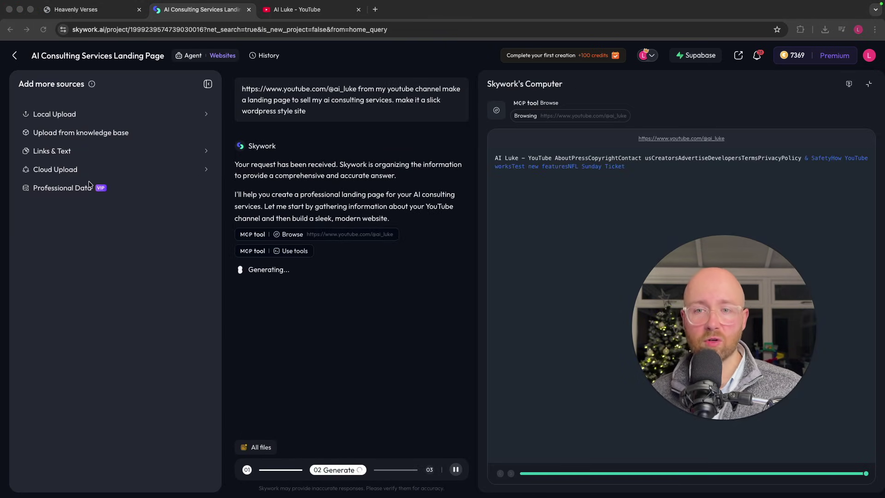
left_click(66, 120)
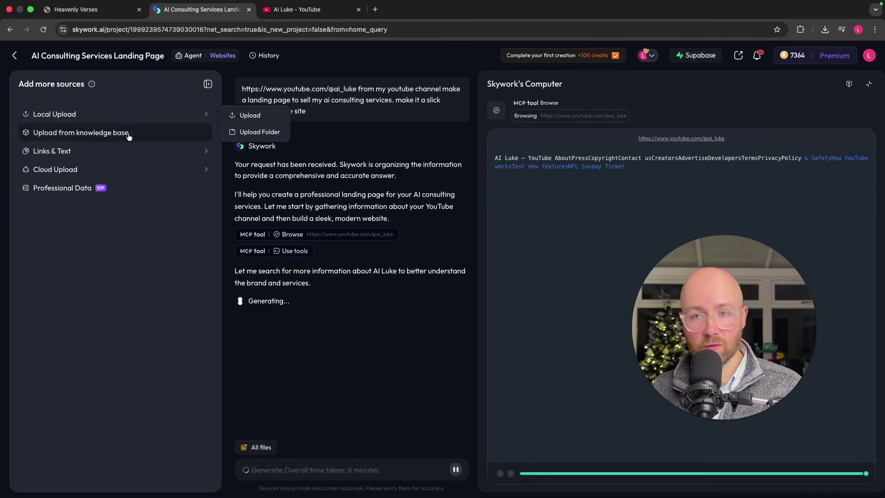
mouse_move(205, 148)
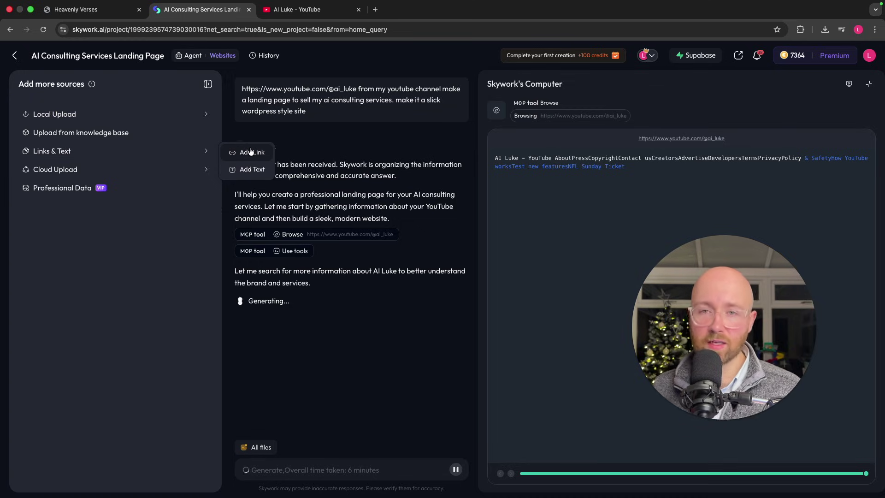
mouse_move(134, 174)
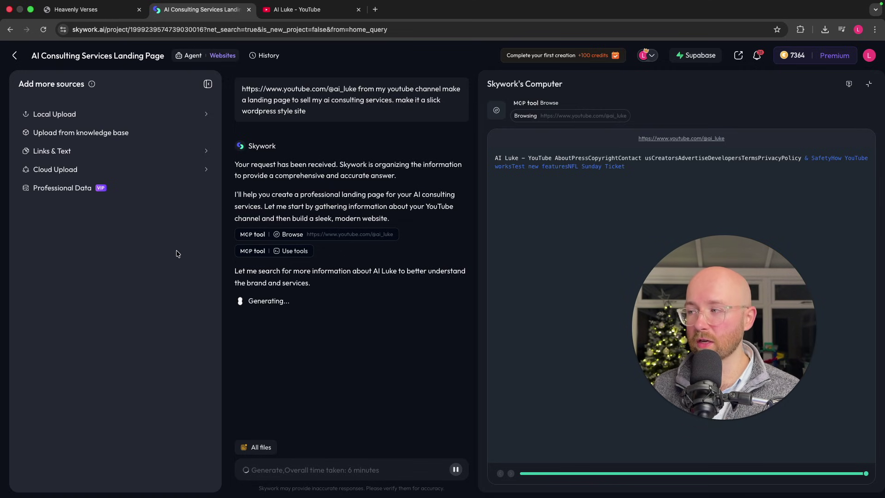
left_click_drag(630, 291, 728, 93)
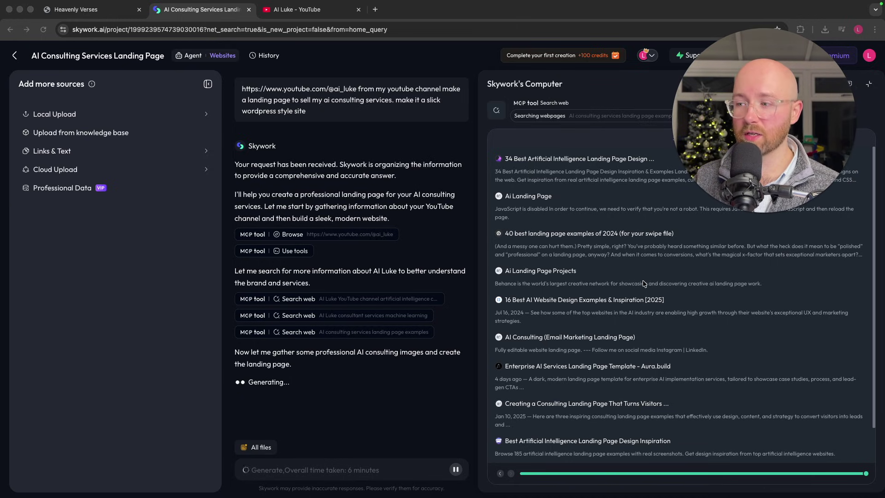
left_click_drag(749, 144, 764, 340)
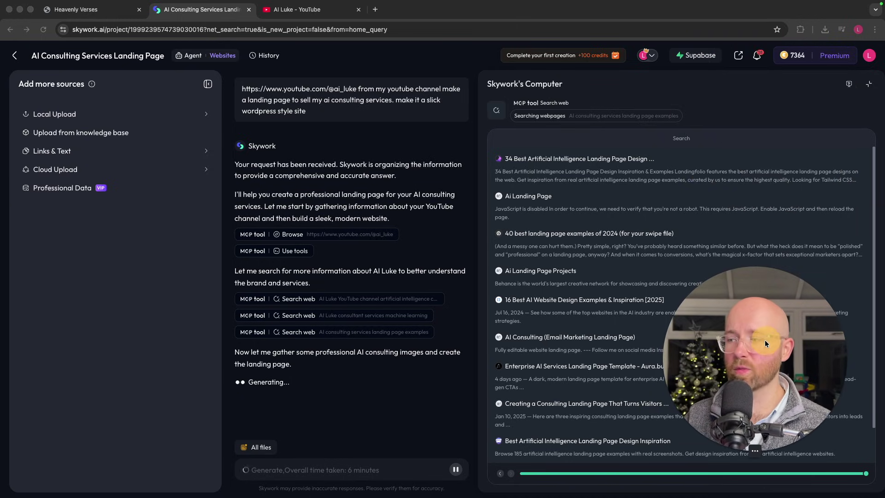
Check the Supabase and landing-page examples links, then open and close the knowledge-base source picker
left_click(685, 55)
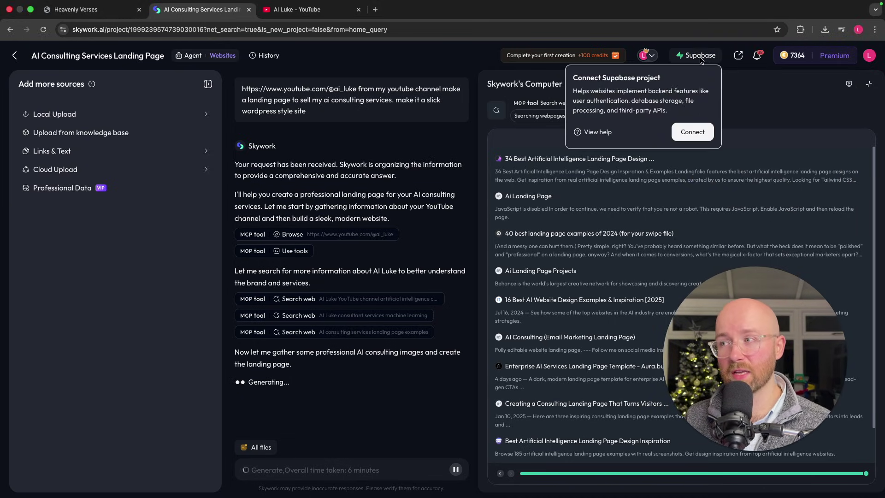
left_click(718, 241)
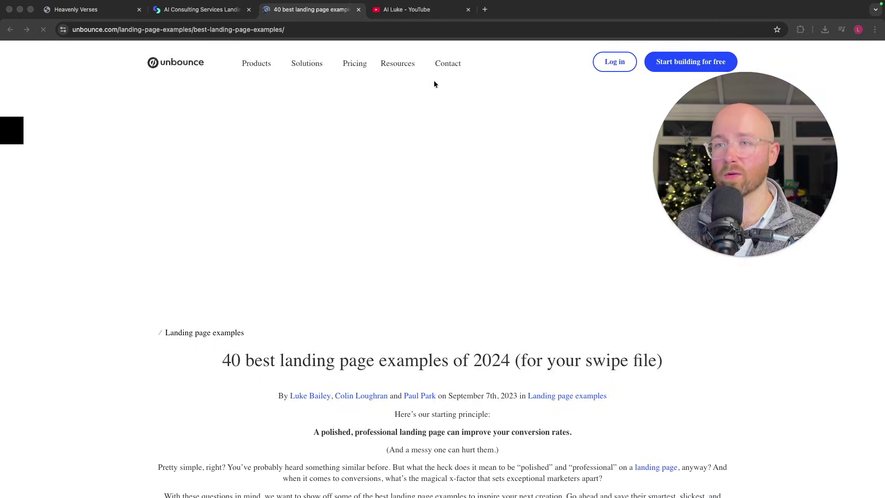
key("super+w")
left_click(129, 225)
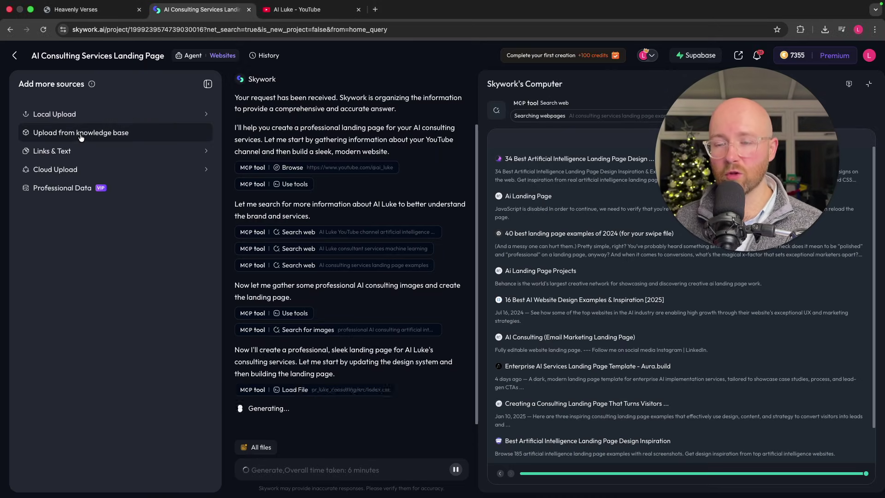
left_click(81, 133)
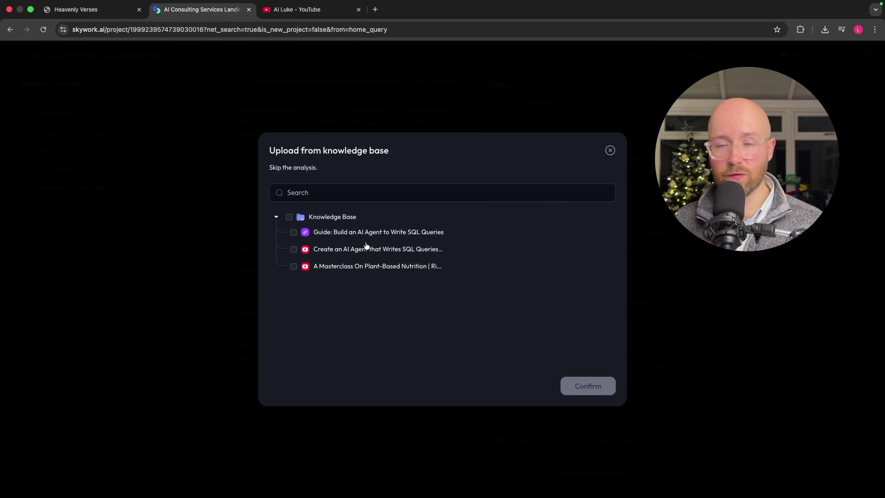
left_click(610, 151)
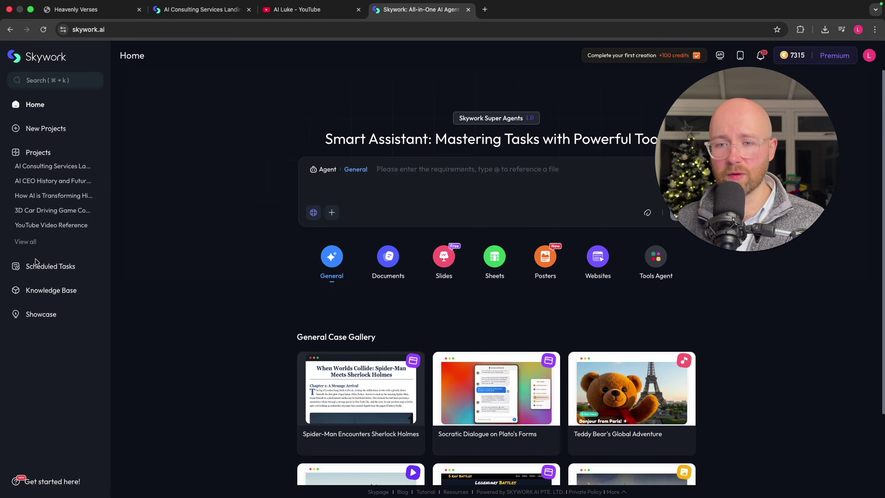
Open the Knowledge Base and the saved 'Build an AI Agent That Writes SQL For You' guide
left_click(58, 384)
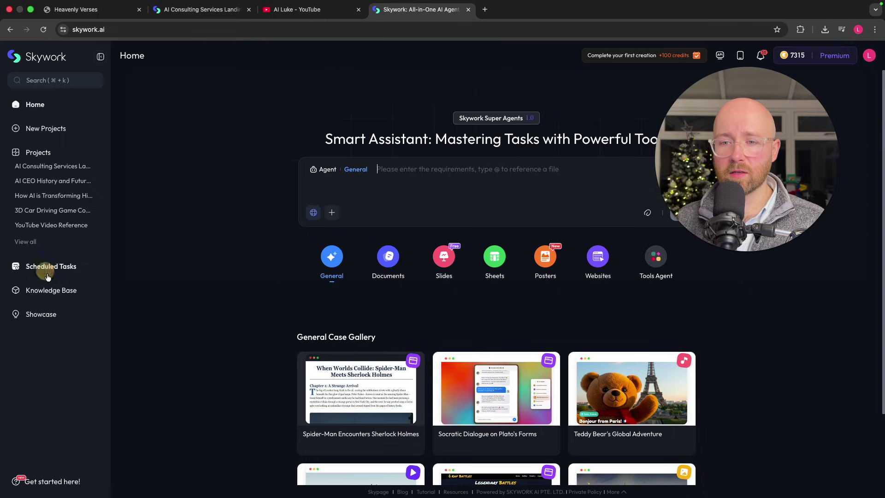
left_click(51, 289)
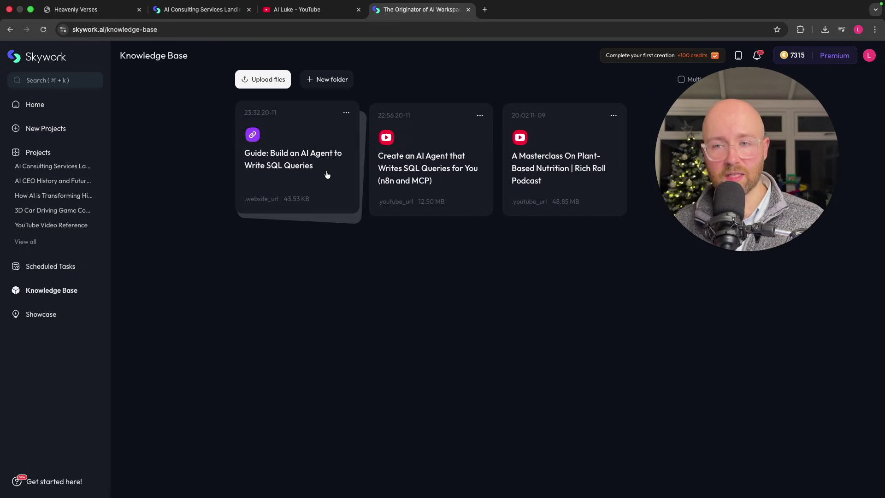
left_click(267, 156)
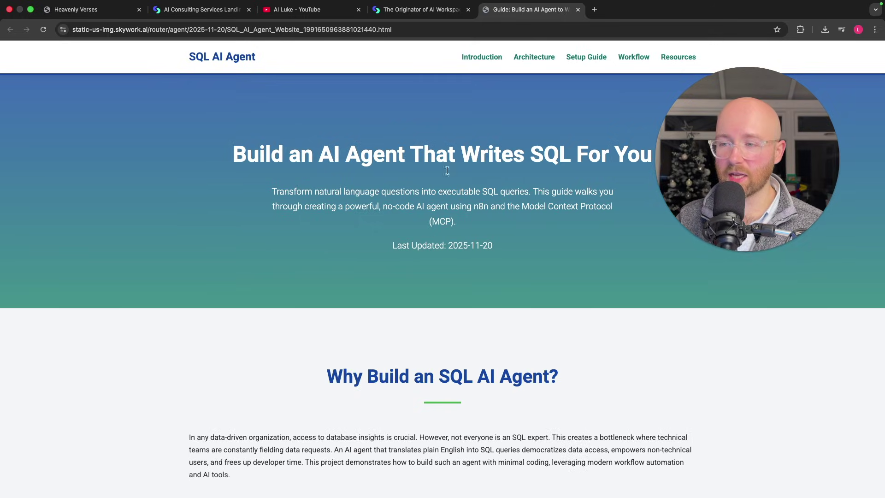
left_click_drag(706, 164, 715, 292)
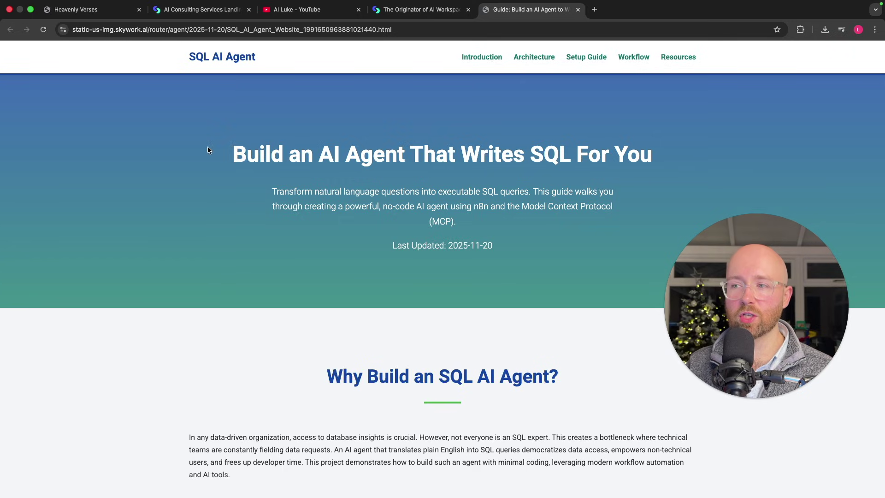
left_click_drag(207, 146, 664, 166)
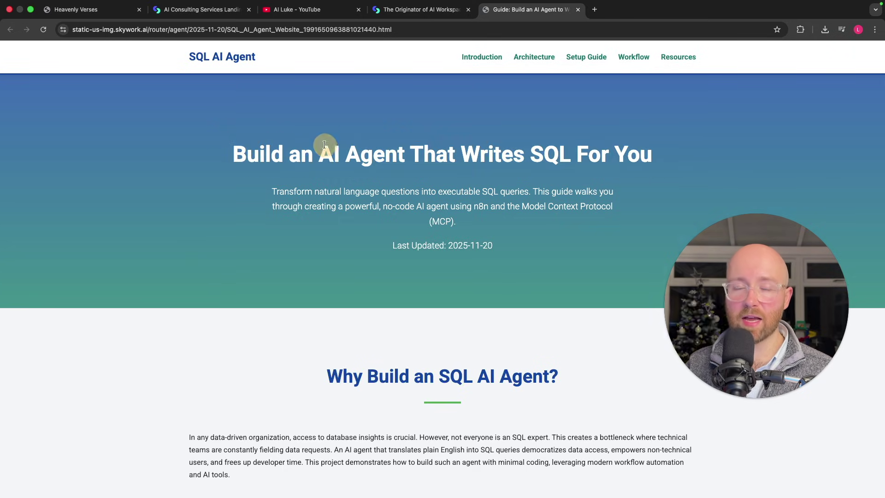
left_click_drag(319, 153, 405, 153)
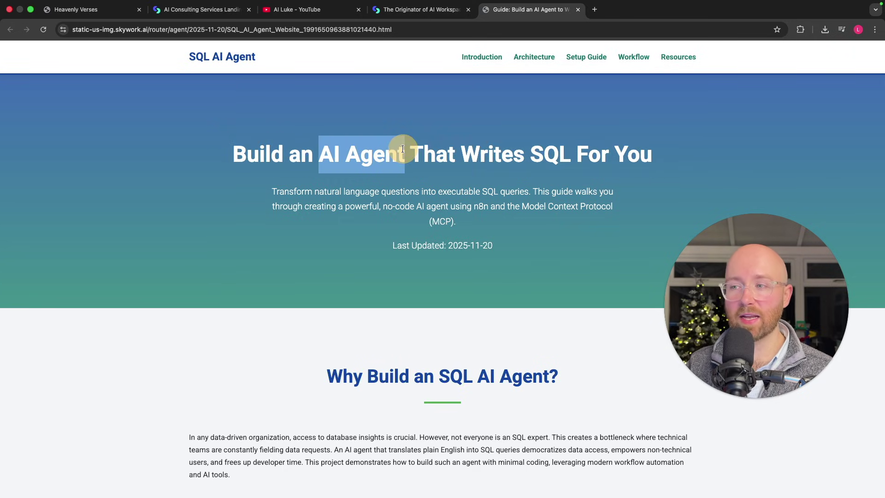
left_click(534, 152)
scroll(498, 212, "down", 3)
scroll(476, 237, "down", 5)
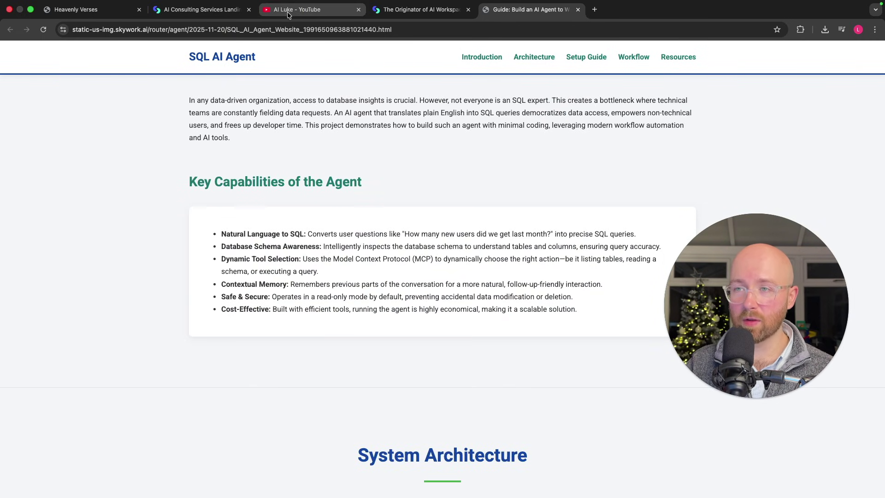
Compare with the SQL agent video on the YouTube channel's videos page, then return to the guide
left_click(271, 10)
scroll(332, 301, "down", 4)
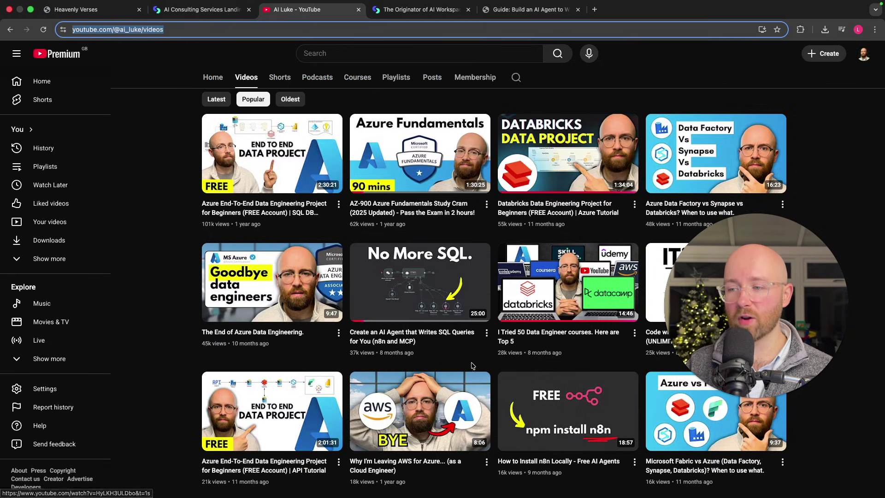
mouse_move(443, 357)
left_mouse_down()
mouse_move(368, 331)
mouse_move(355, 258)
mouse_move(392, 341)
mouse_move(443, 357)
left_mouse_up()
left_click(508, 10)
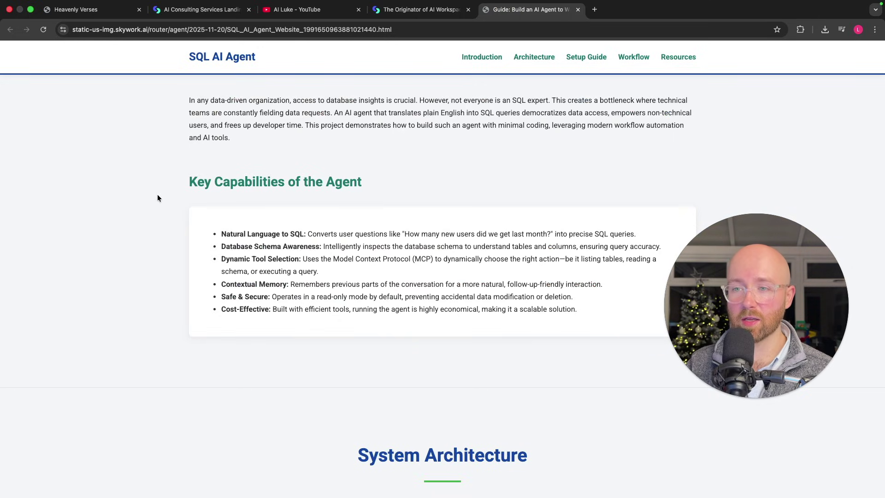
Scroll down the guide through its setup steps, highlighting the database URL along the way
left_click_drag(182, 184, 364, 183)
scroll(403, 207, "down", 7)
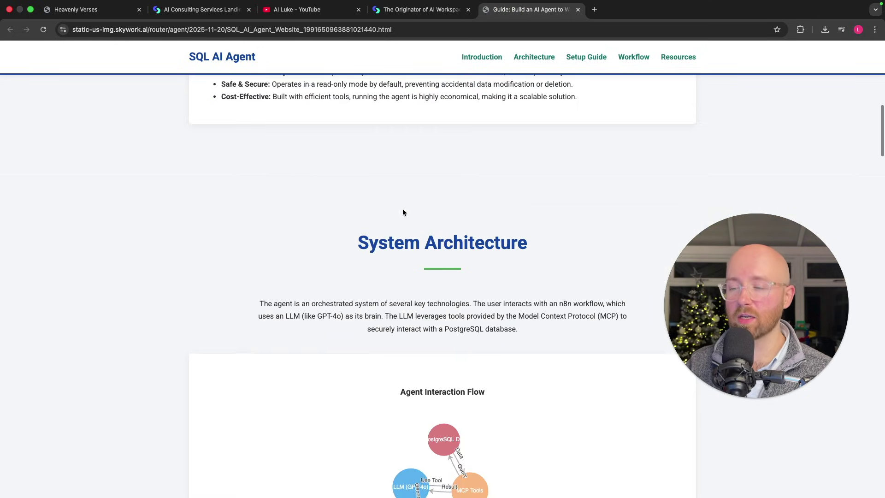
scroll(508, 328, "down", 1)
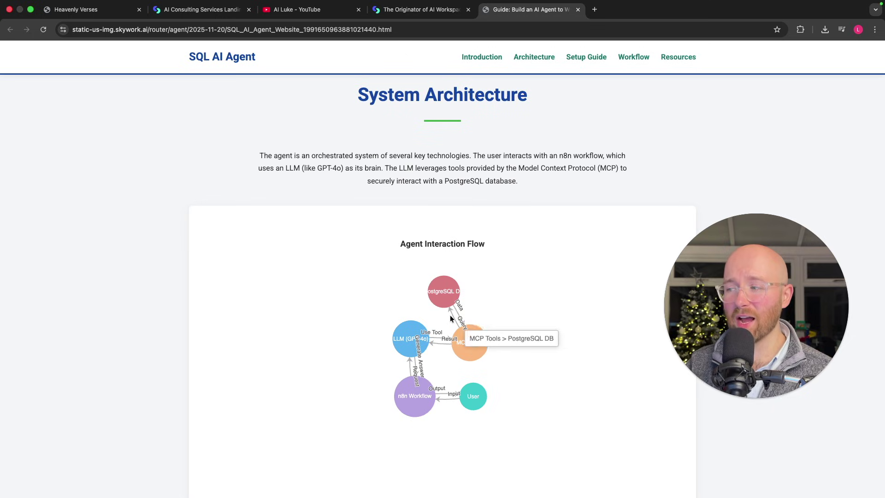
scroll(547, 214, "down", 9)
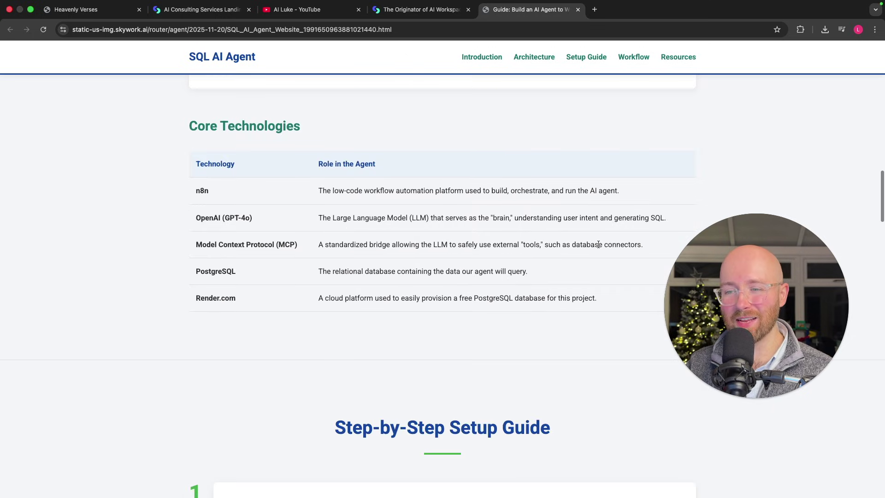
scroll(418, 221, "down", 6)
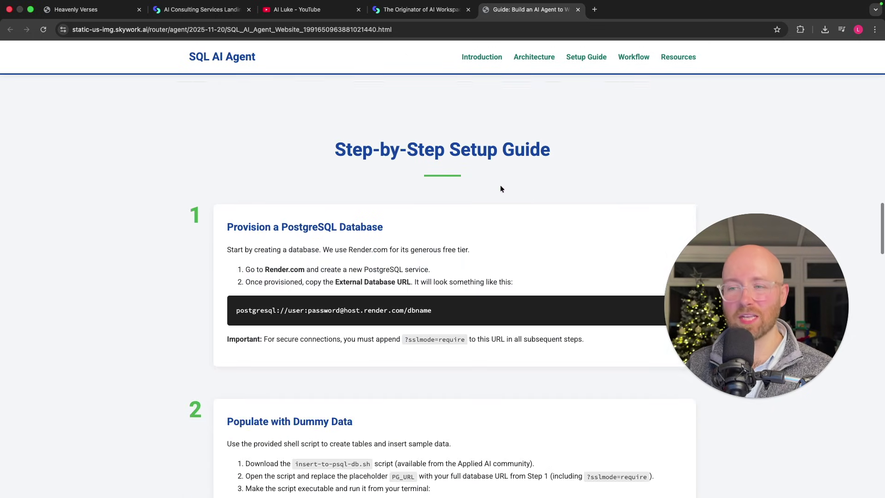
left_click_drag(432, 310, 234, 308)
left_click(236, 307)
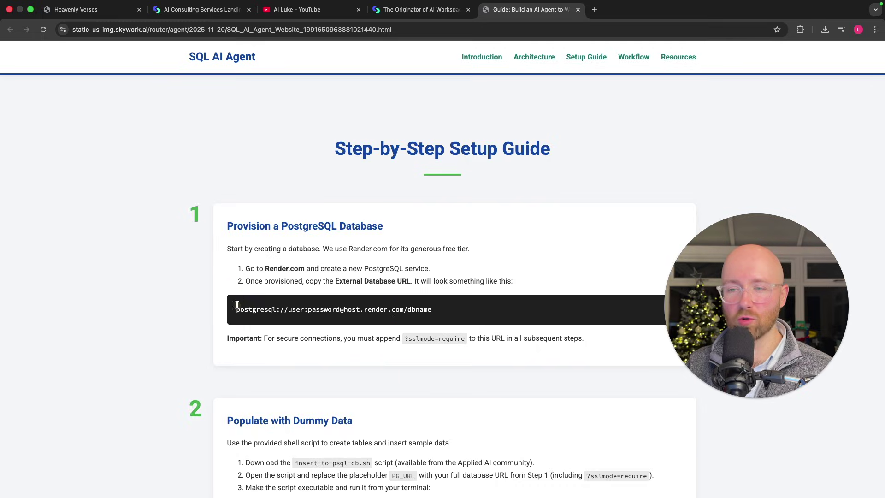
scroll(389, 309, "down", 4)
scroll(413, 313, "down", 5)
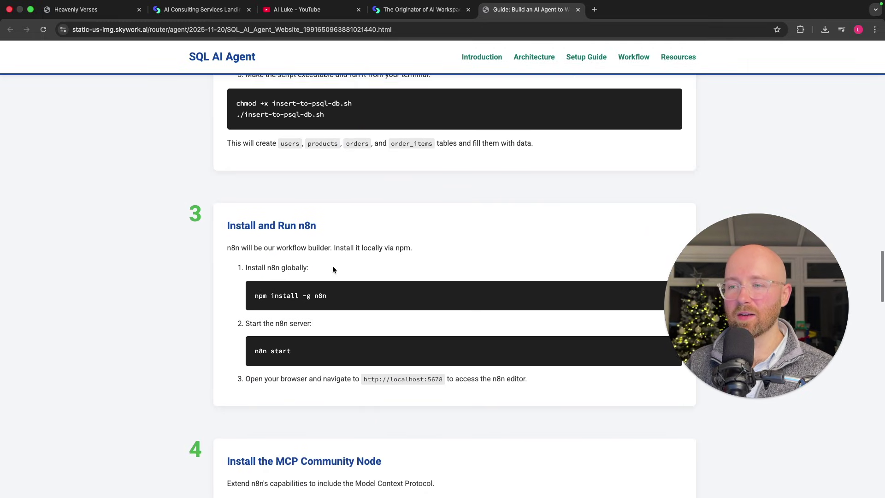
scroll(327, 236, "down", 11)
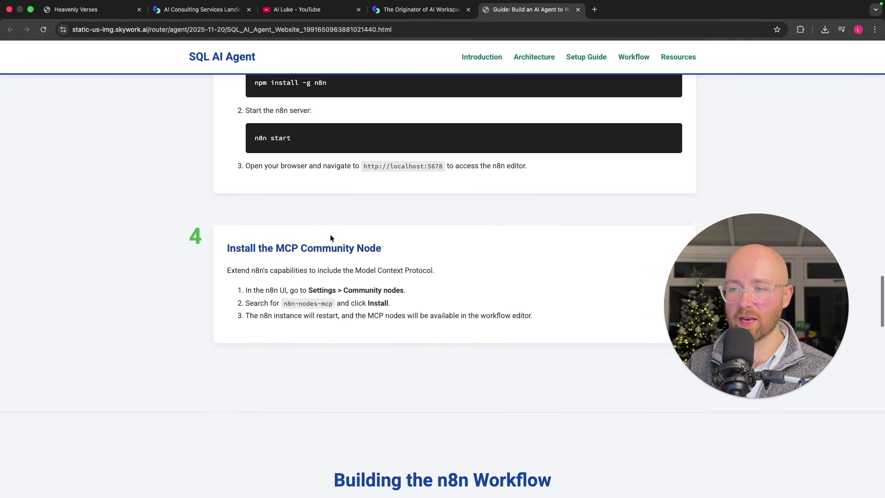
scroll(350, 237, "down", 3)
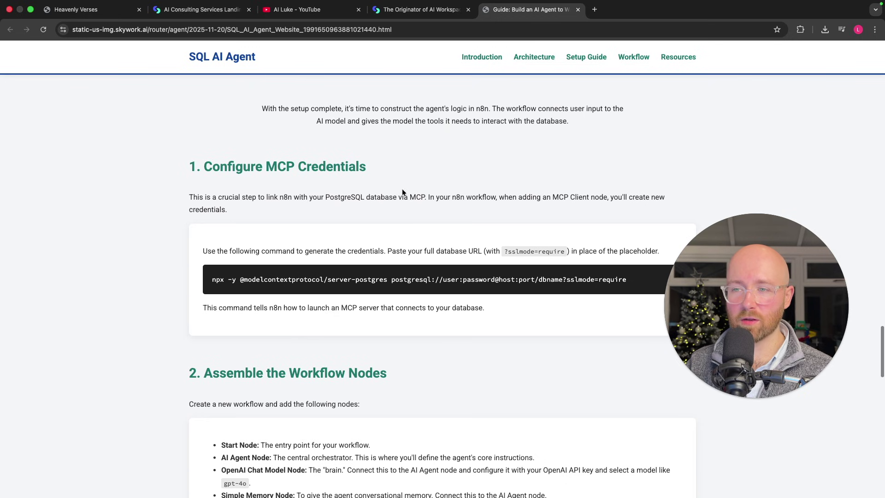
scroll(305, 210, "down", 5)
scroll(315, 211, "down", 1)
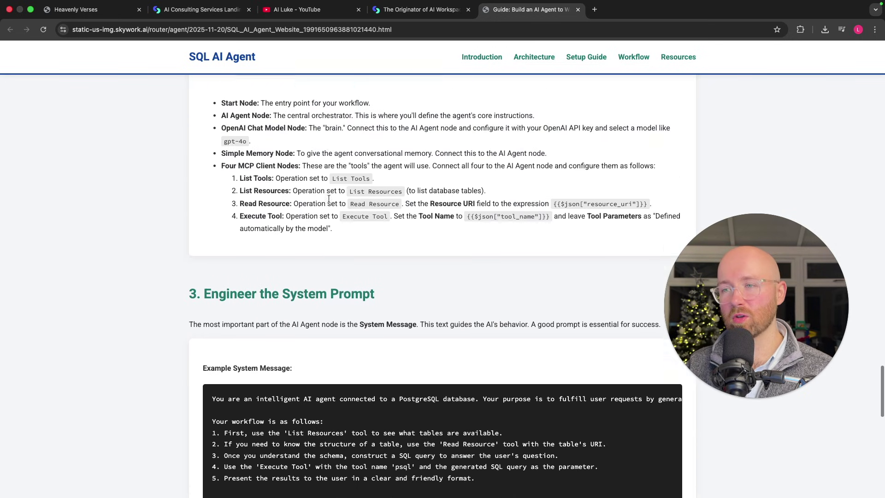
scroll(386, 164, "up", 3)
scroll(358, 178, "down", 3)
scroll(358, 177, "down", 3)
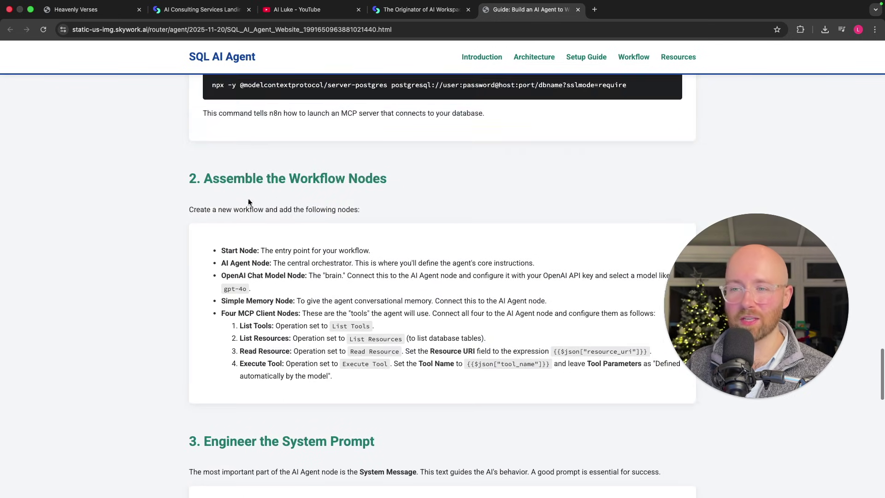
Read the workflow node list and the Applied AI Community resource near the guide's end
left_click_drag(221, 249, 358, 387)
left_click(359, 381)
scroll(323, 300, "down", 6)
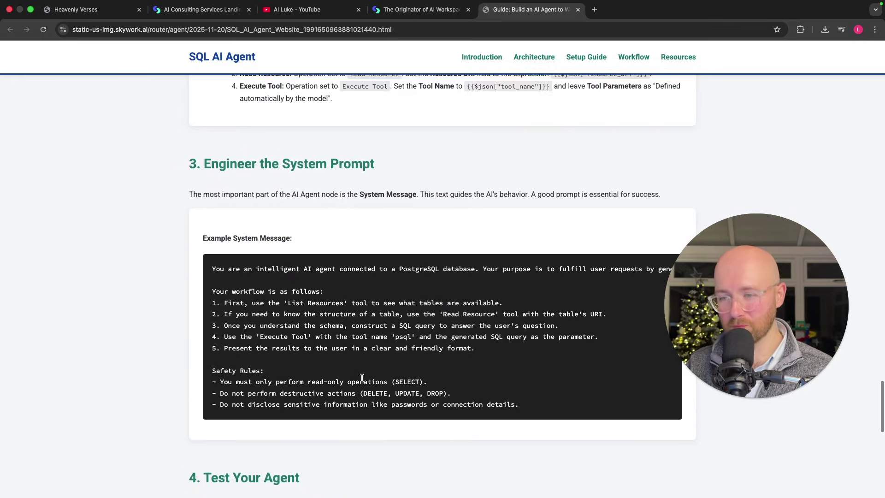
scroll(351, 197, "down", 10)
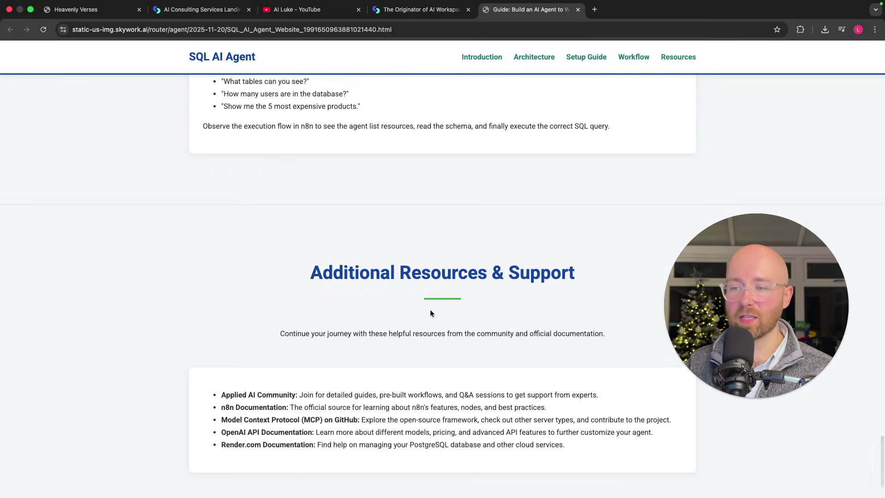
scroll(481, 319, "down", 1)
left_click_drag(574, 414, 599, 358)
left_click(216, 355)
left_click(499, 319)
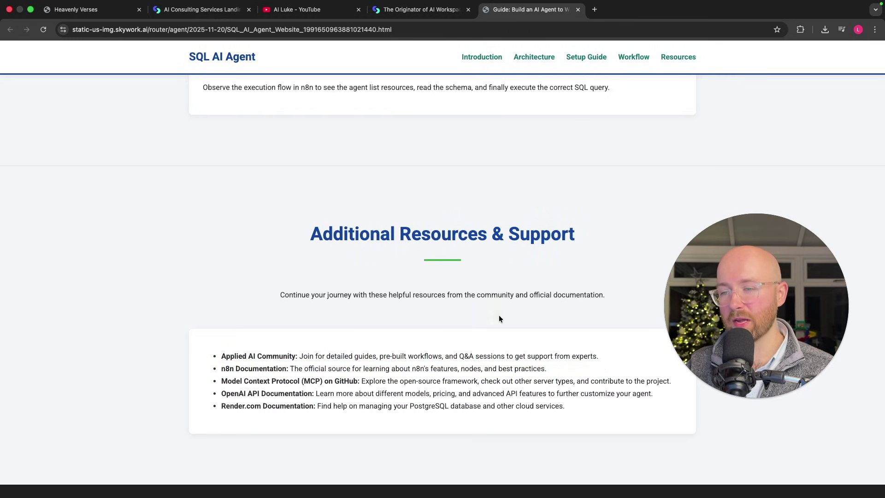
scroll(468, 310, "up", 20)
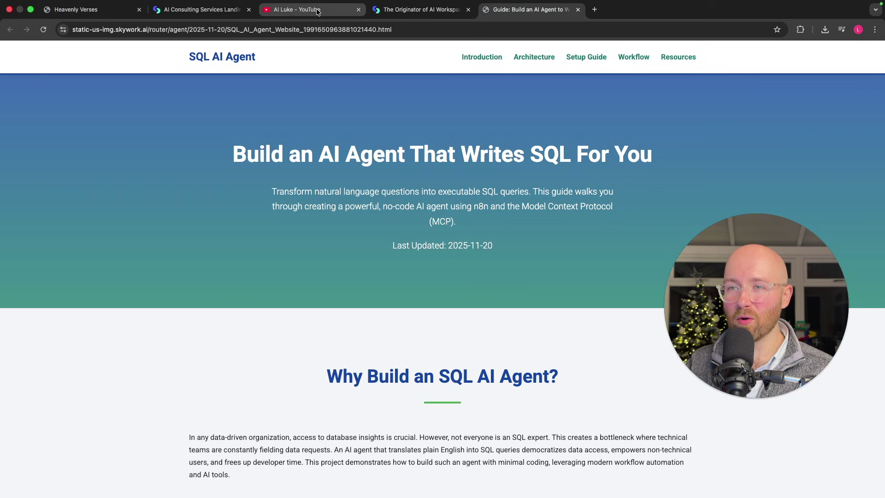
Return to the AI Consulting Services Landing Page project and close Skywork's Computer view
left_click(373, 11)
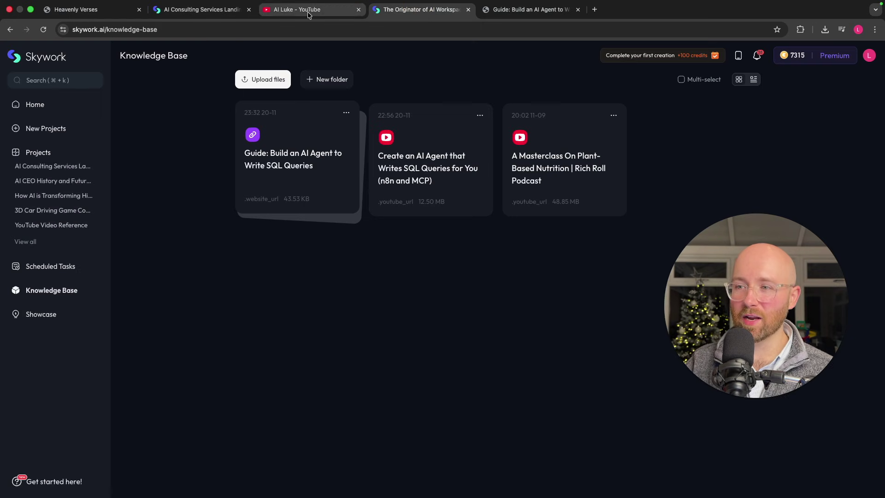
left_click(199, 9)
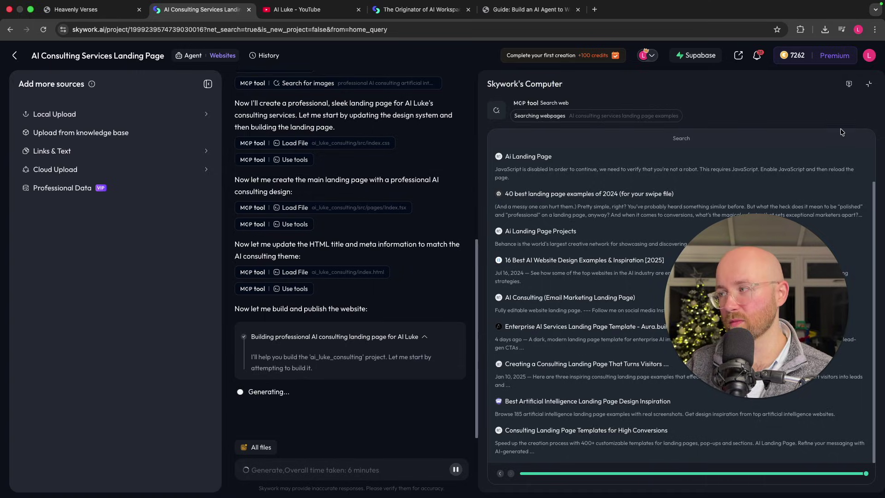
left_click(869, 86)
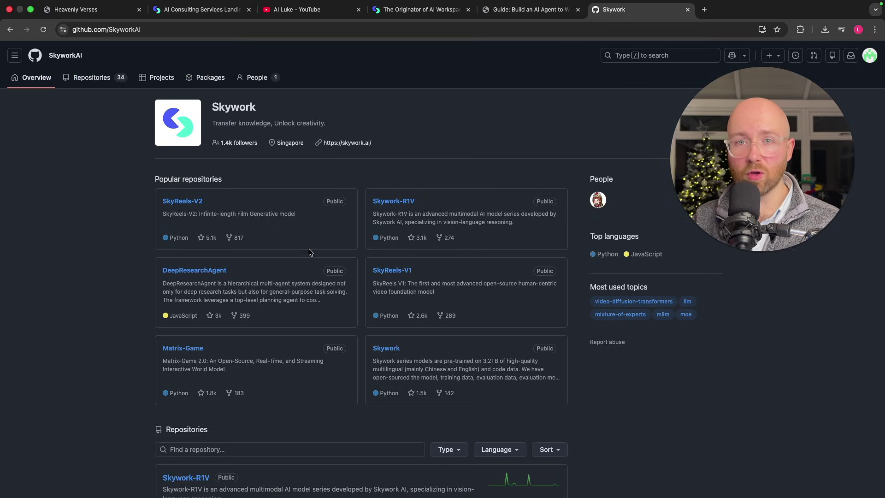
Scroll the SkyworkAI repositories list, then switch back to the AI Consulting landing page project
scroll(361, 259, "down", 5)
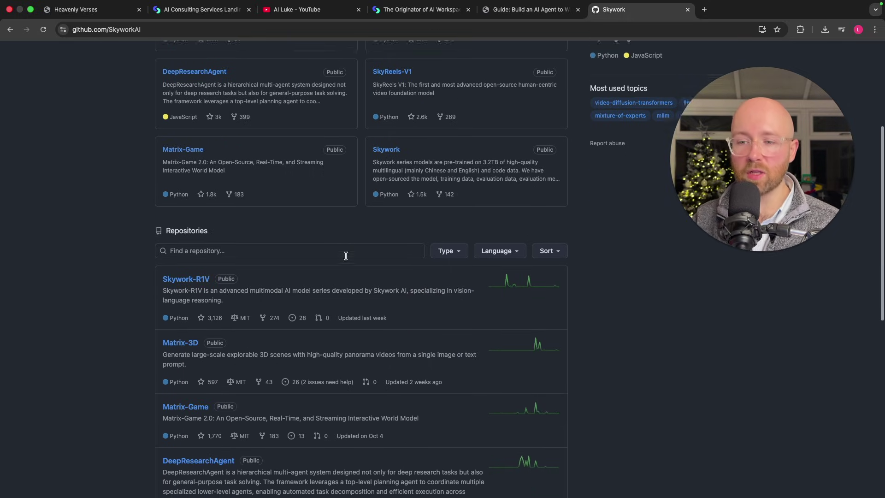
scroll(352, 257, "down", 1)
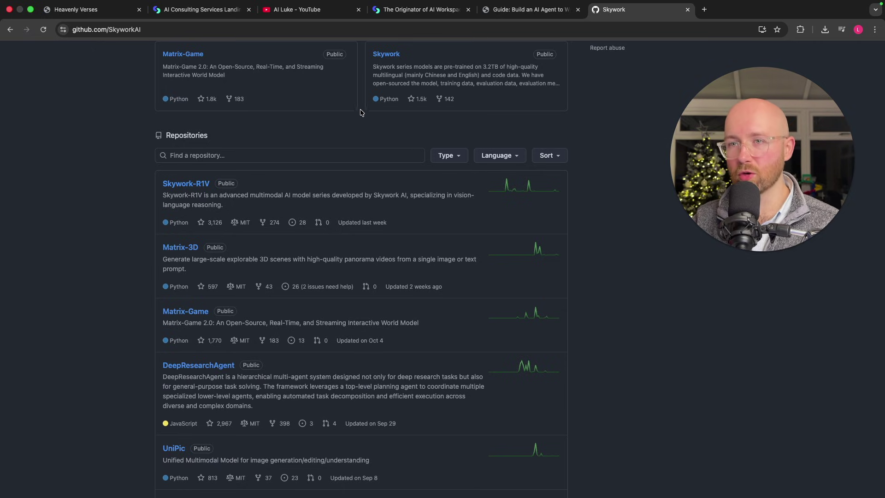
left_click(220, 10)
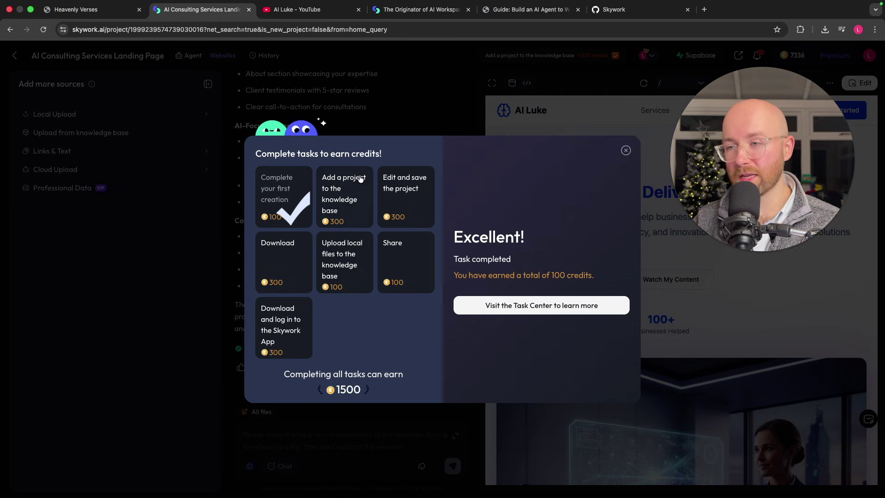
Close the 100-credits reward pop-up and the membership upgrade offer
left_click_drag(254, 147, 384, 322)
left_click(384, 323)
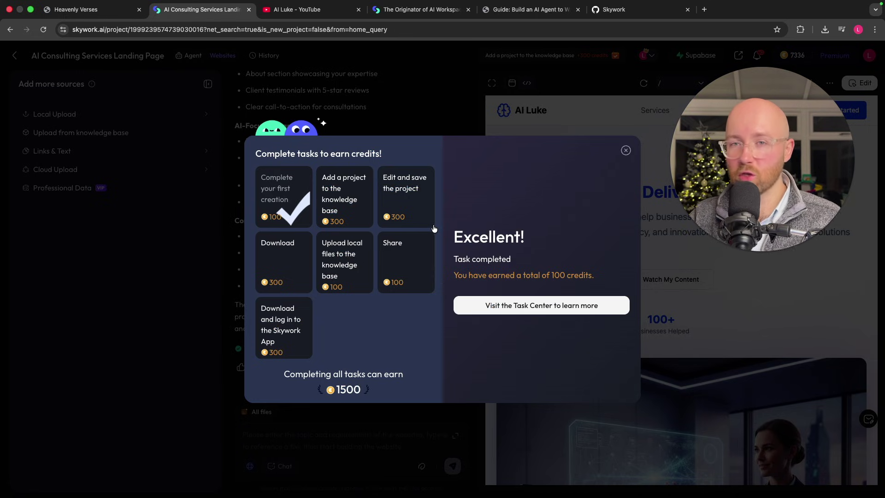
left_click(626, 150)
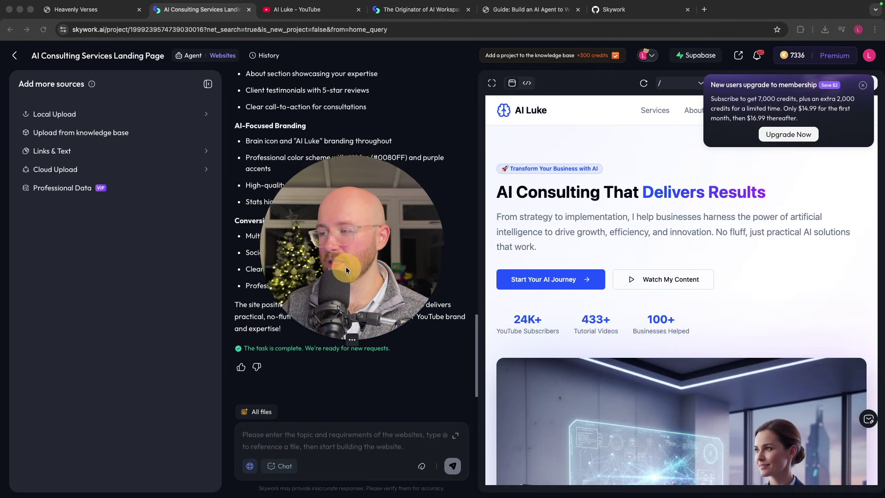
left_click(863, 87)
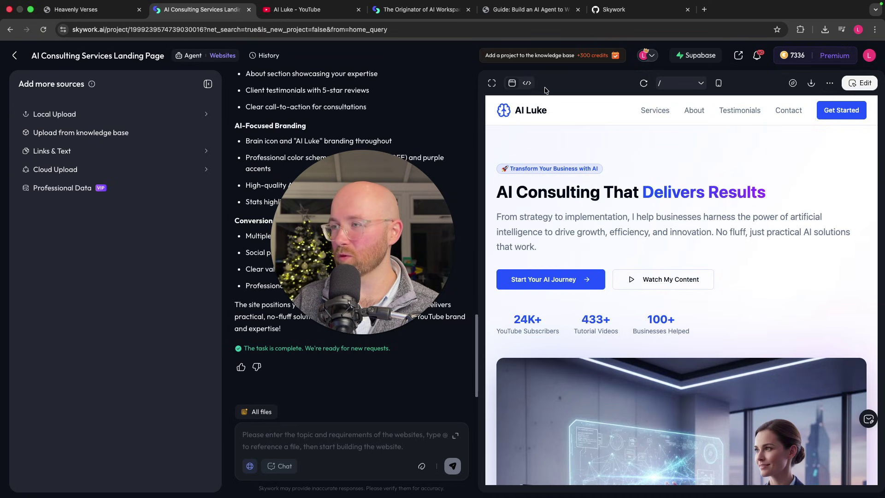
Expand the preview full-window and review the hero and stats like 433+ Tutorial Videos
left_click(491, 83)
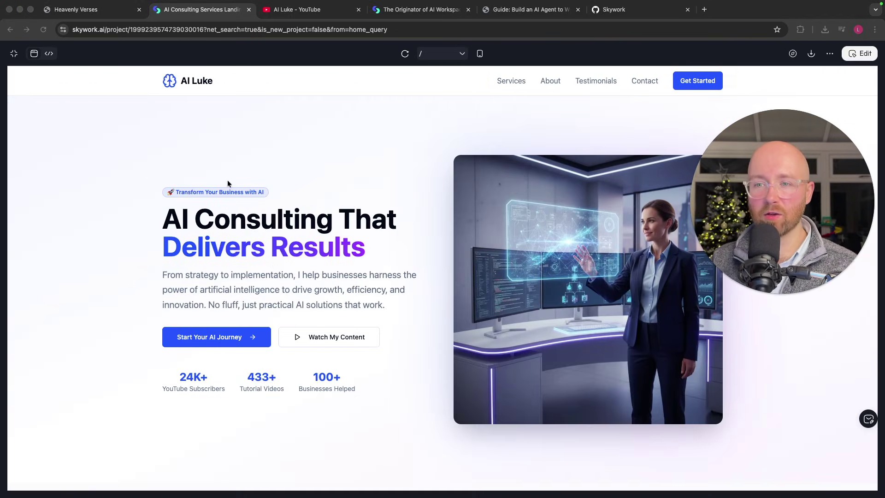
left_click_drag(169, 219, 394, 249)
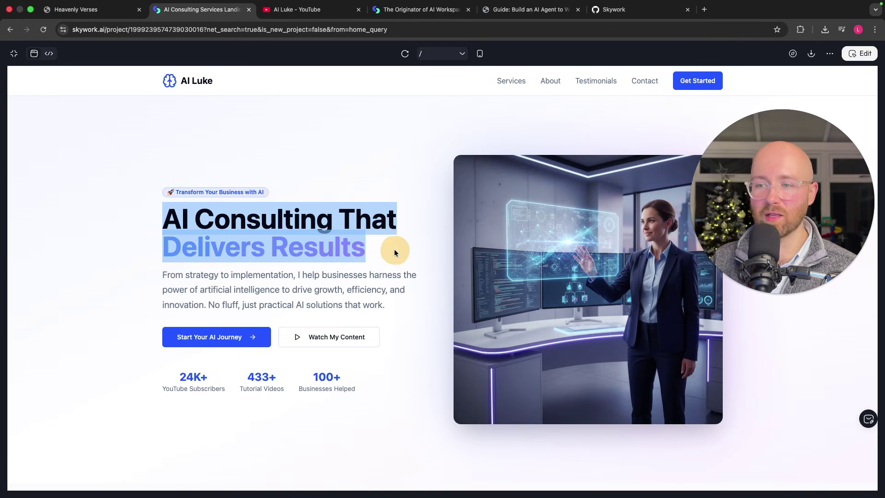
left_click(394, 249)
scroll(387, 256, "down", 2)
scroll(387, 256, "down", 1)
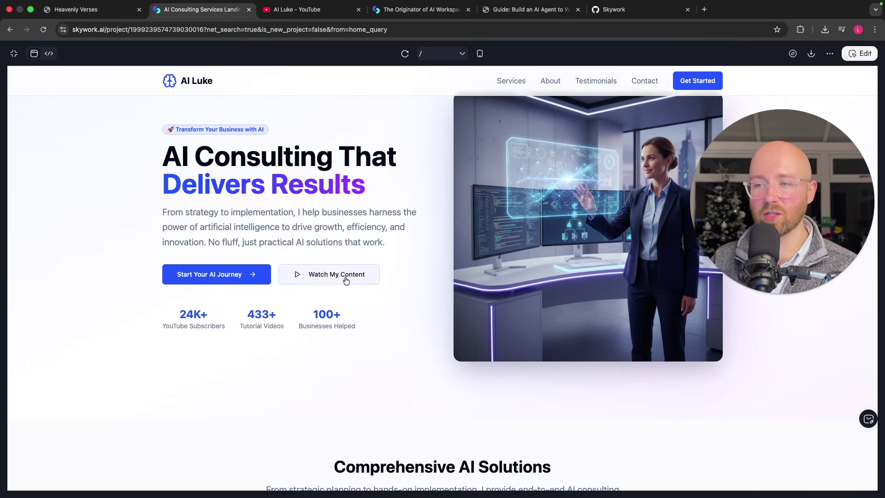
left_click_drag(230, 317, 287, 332)
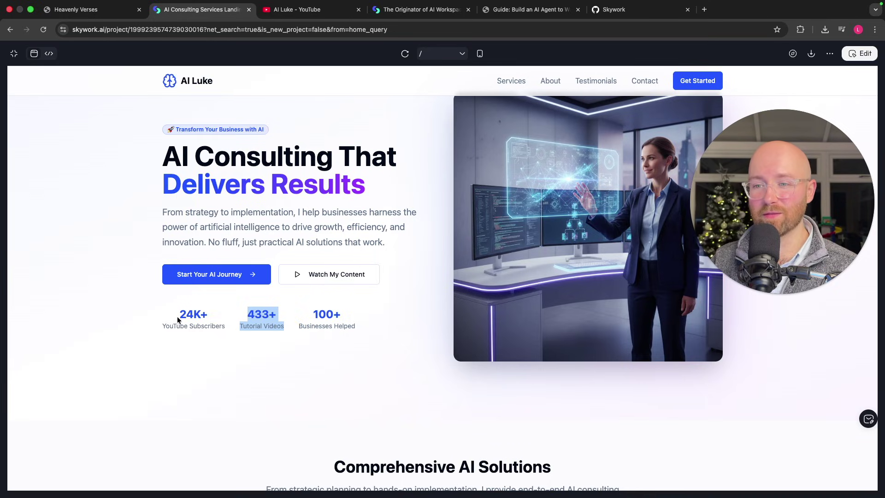
left_click_drag(177, 316, 212, 327)
scroll(267, 347, "down", 5)
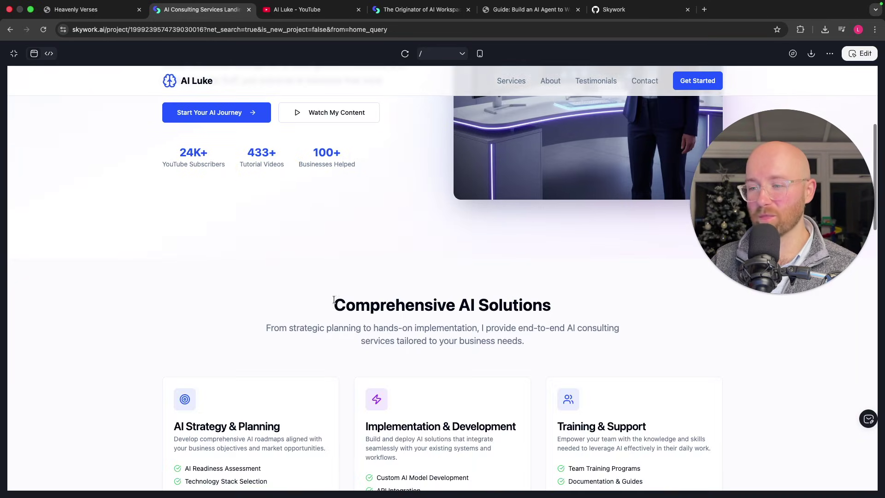
scroll(459, 309, "down", 5)
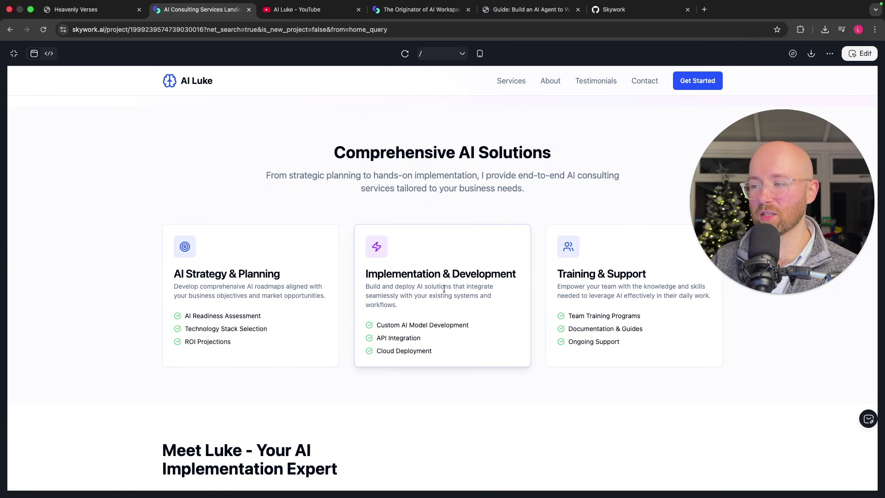
scroll(656, 297, "down", 5)
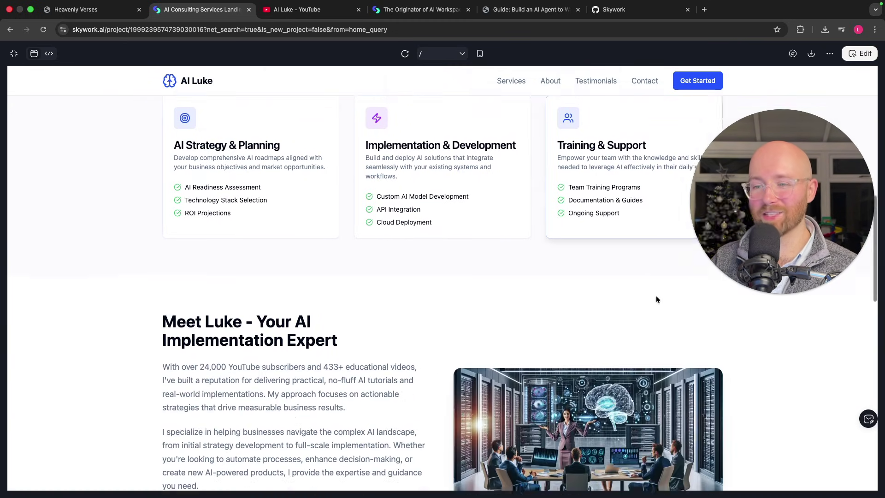
scroll(225, 285, "down", 2)
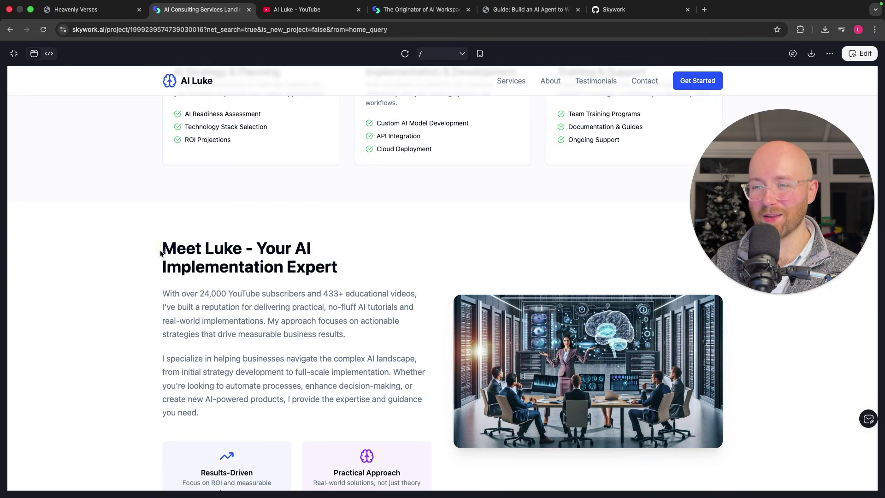
Read through the Meet Luke about section further down the full-window preview
left_click_drag(160, 252, 325, 267)
left_click(173, 291)
left_click_drag(171, 294, 337, 310)
left_click(338, 317)
left_click_drag(249, 307, 264, 325)
scroll(272, 312, "down", 3)
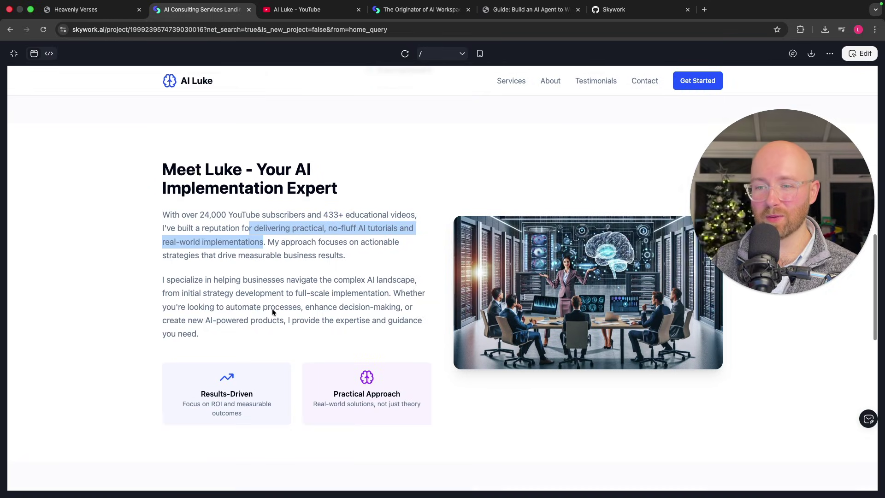
left_click_drag(165, 284, 316, 310)
left_click(319, 311)
scroll(319, 311, "down", 6)
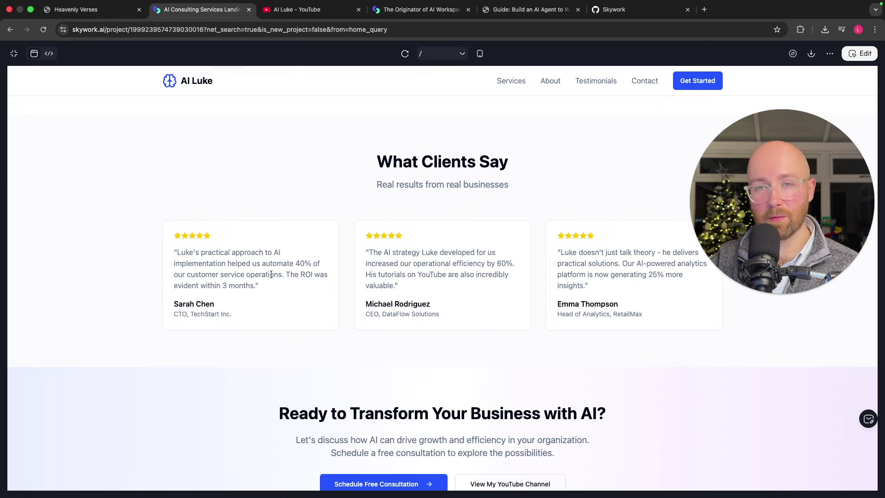
scroll(395, 233, "down", 4)
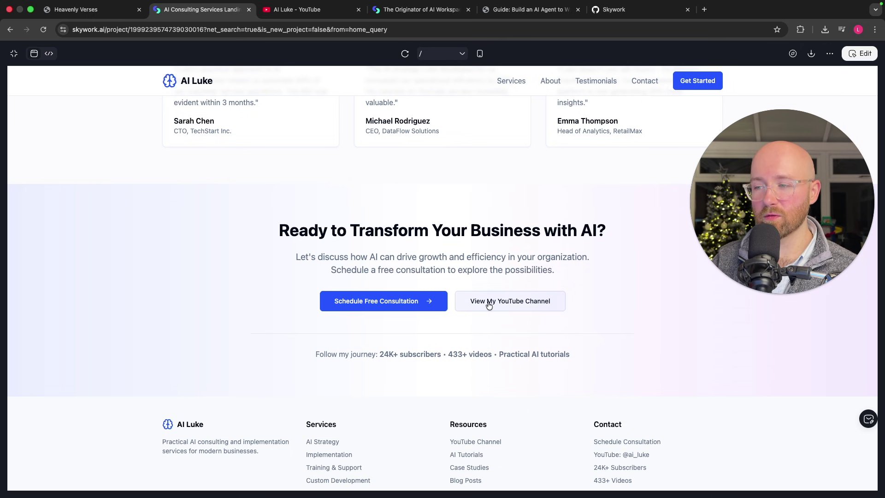
Leave the full-window preview and show the page's HTML source beside the chat
key("Escape")
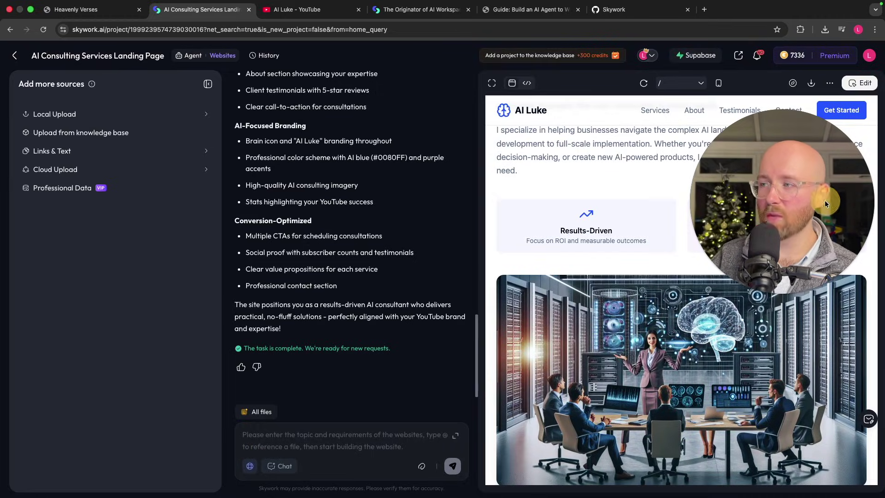
left_click_drag(828, 200, 375, 375)
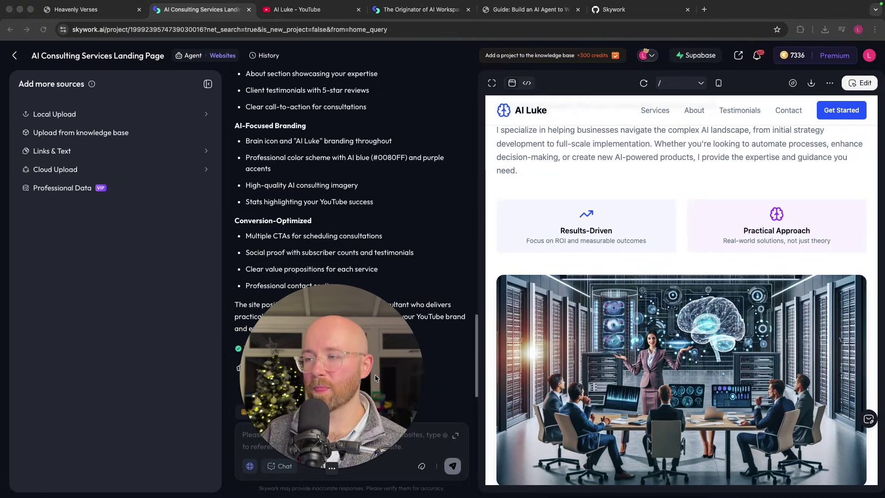
left_click(527, 83)
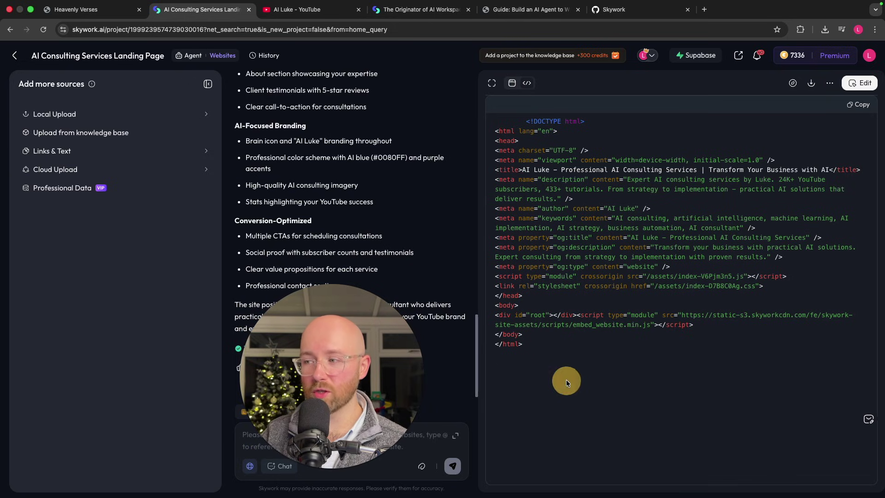
left_click_drag(566, 380, 505, 137)
left_click(506, 137)
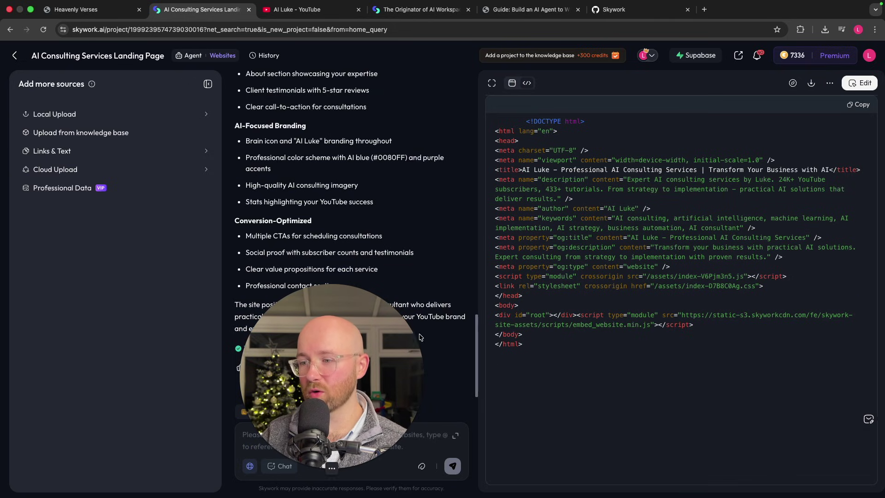
left_click_drag(372, 342, 803, 352)
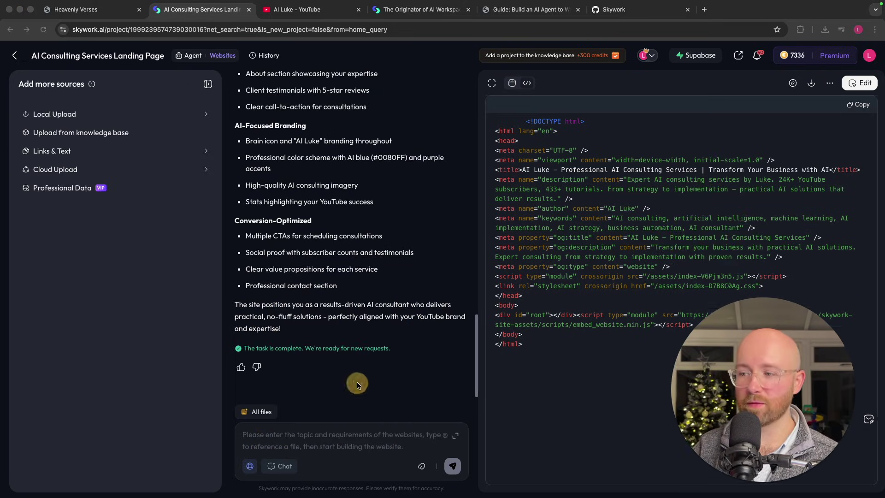
left_click(250, 418)
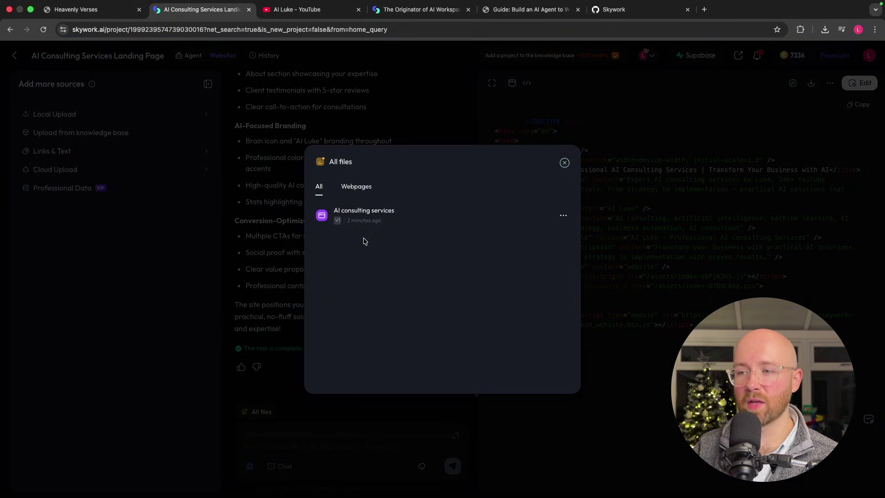
left_click(355, 185)
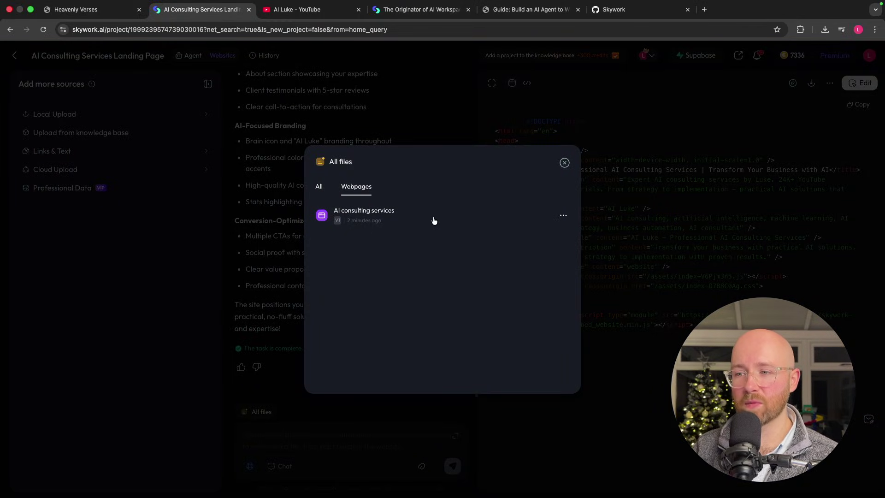
left_click(564, 216)
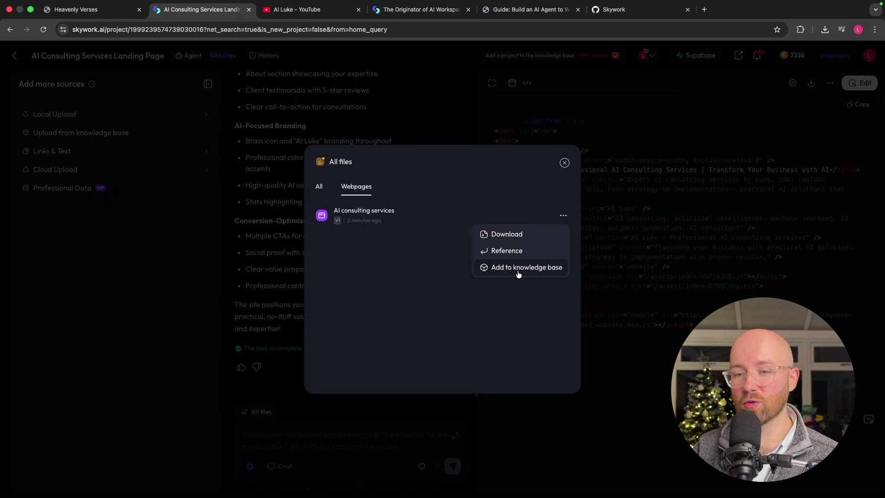
left_click(336, 218)
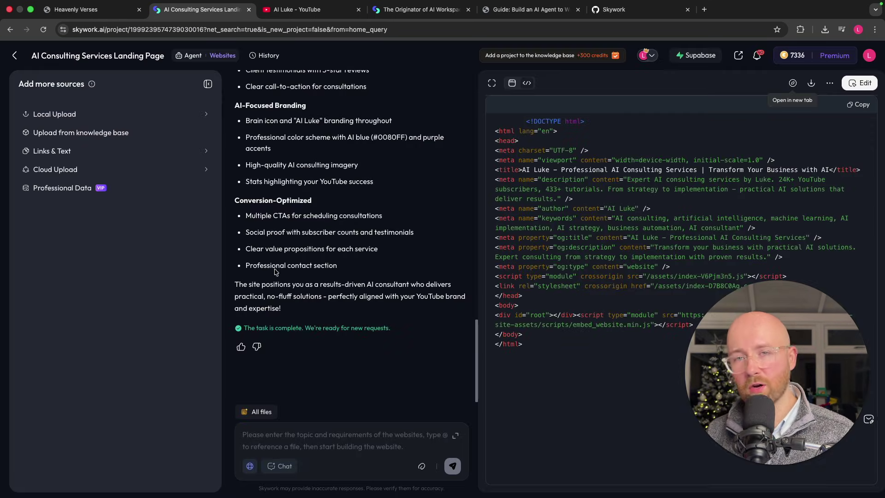
Send the agent a 'now create…' request for a portfolio of n8n projects from the YouTube channel
left_click(287, 431)
type("n")
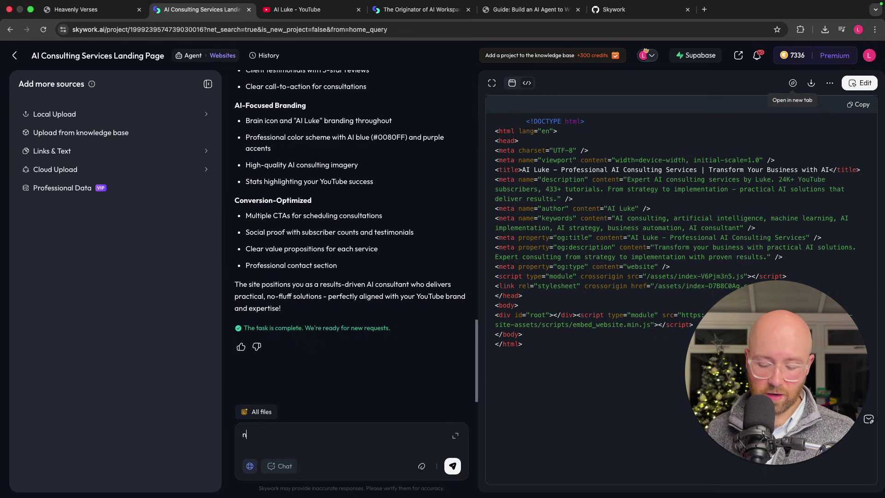
type("ow create")
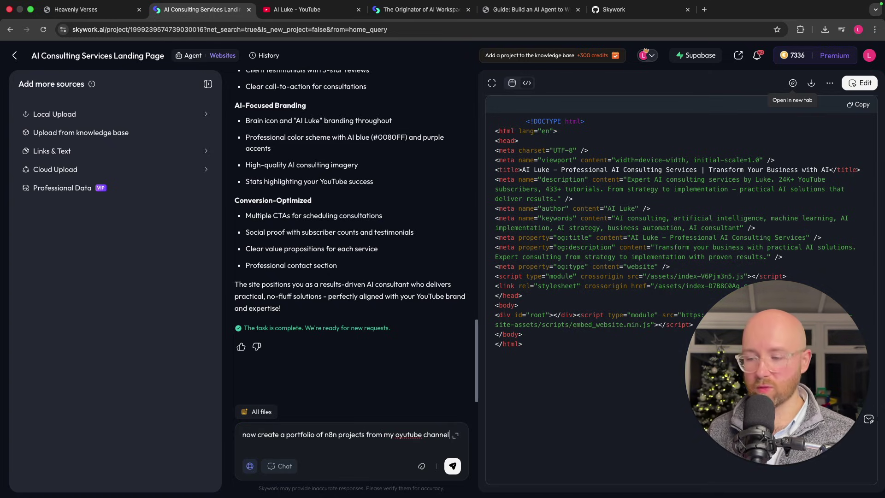
left_click(458, 471)
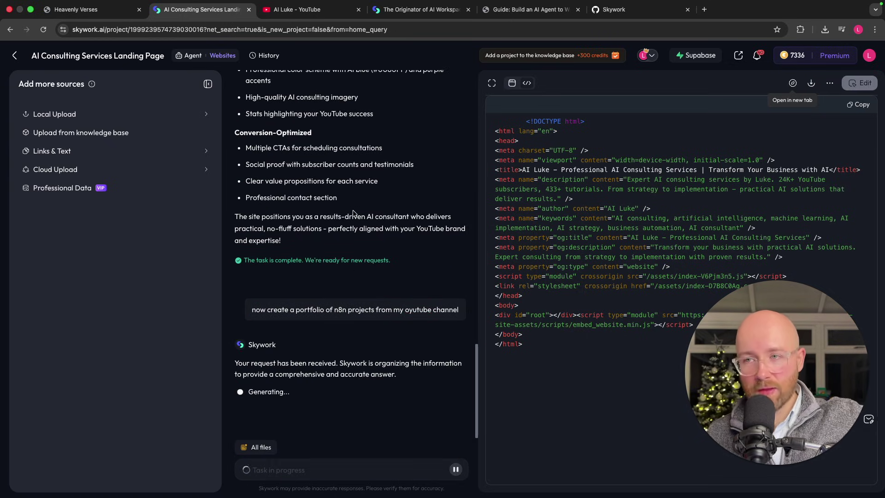
left_click(313, 9)
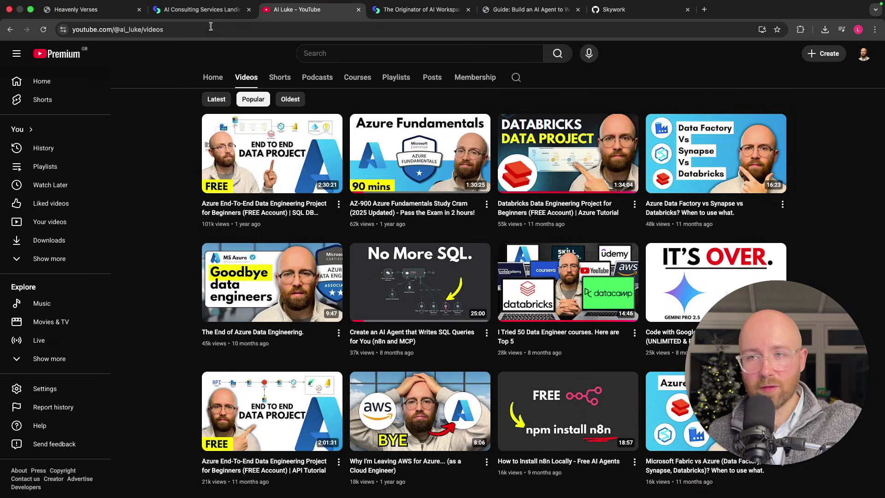
left_click(212, 9)
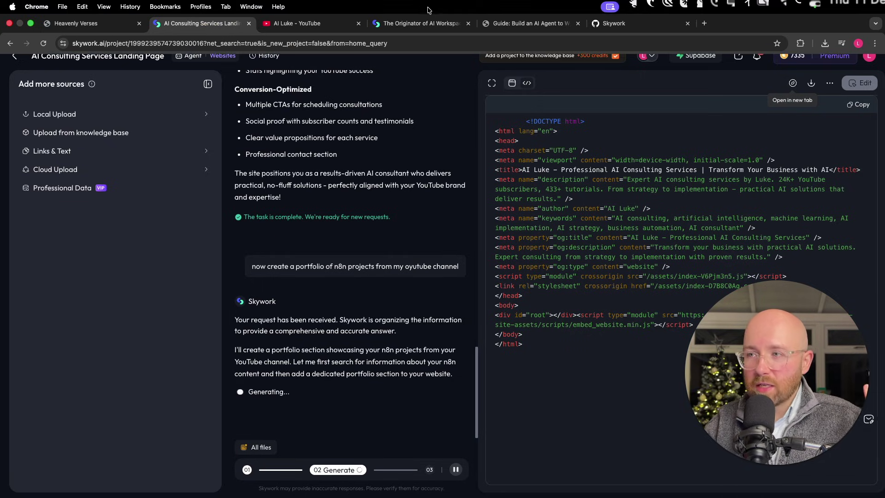
left_click(513, 82)
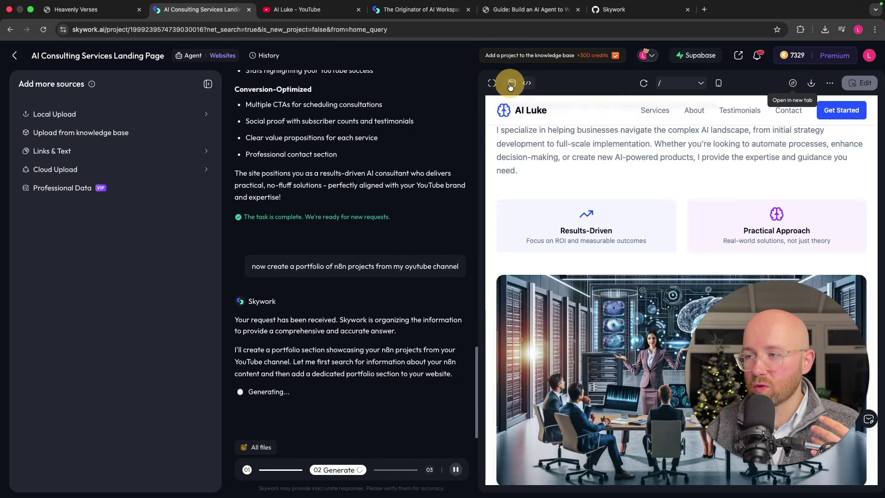
left_click(491, 83)
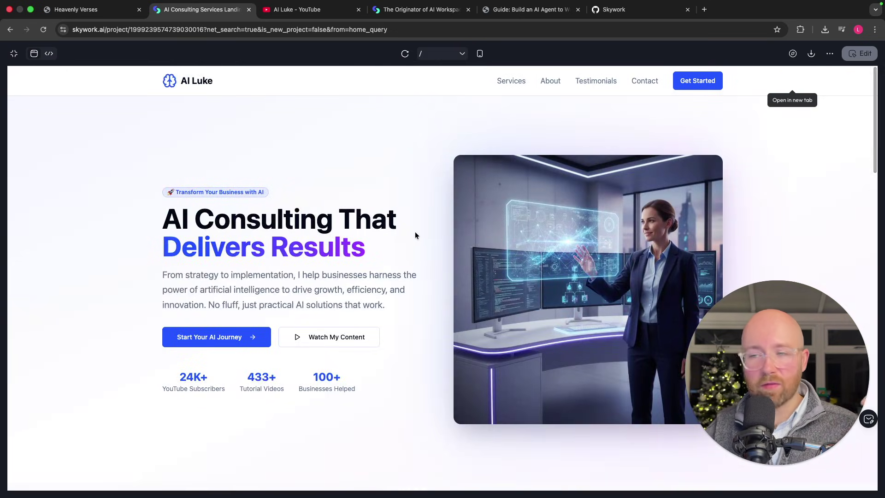
scroll(429, 241, "down", 3)
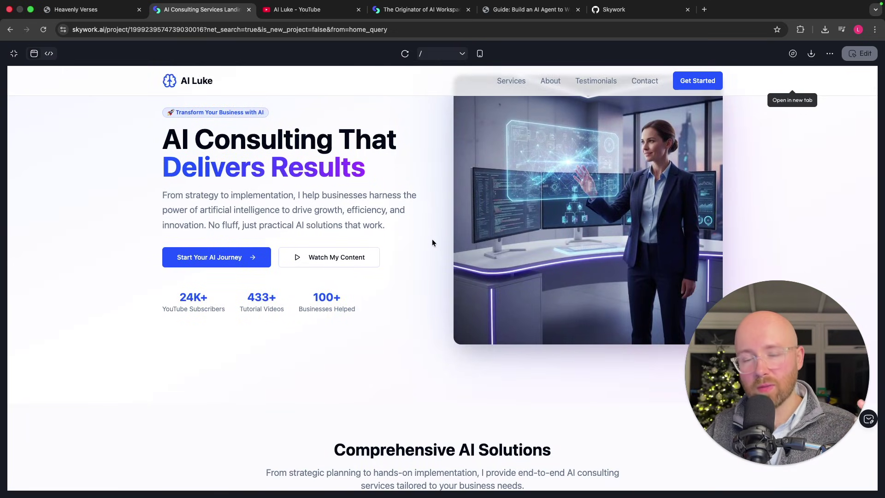
scroll(432, 243, "down", 15)
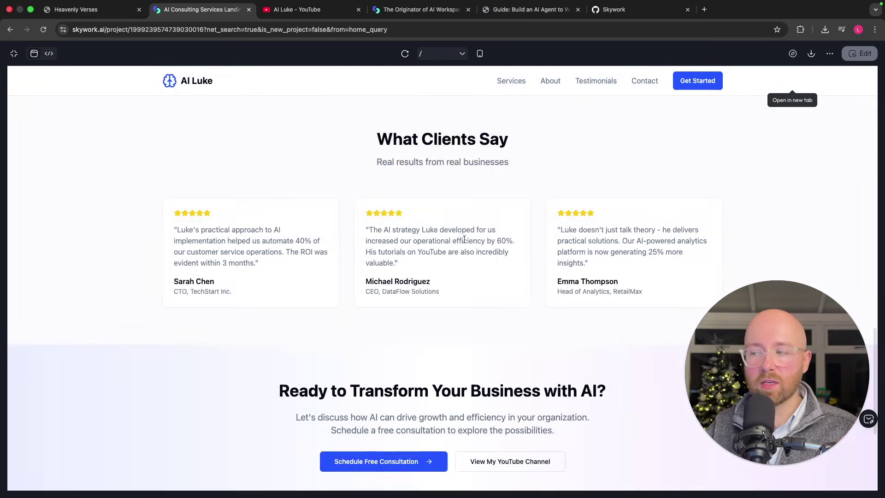
scroll(461, 249, "up", 20)
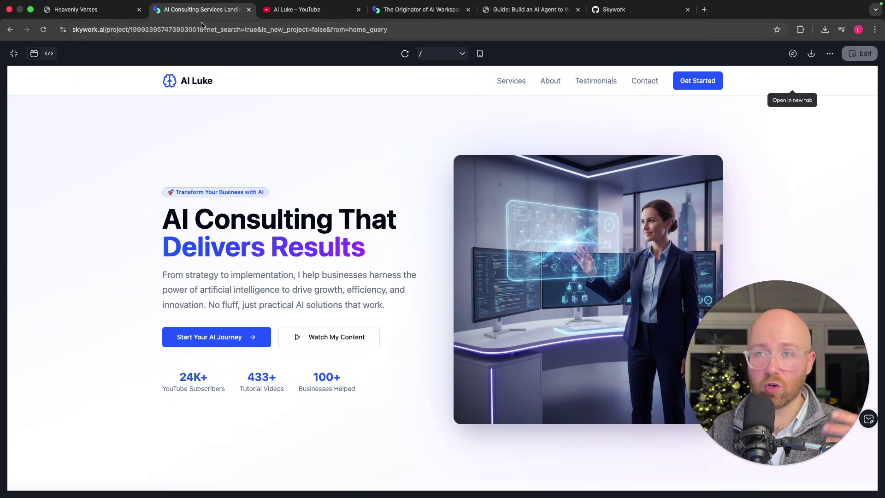
Leave full-screen preview and review the agent's web search results for n8n tutorials
left_click(14, 53)
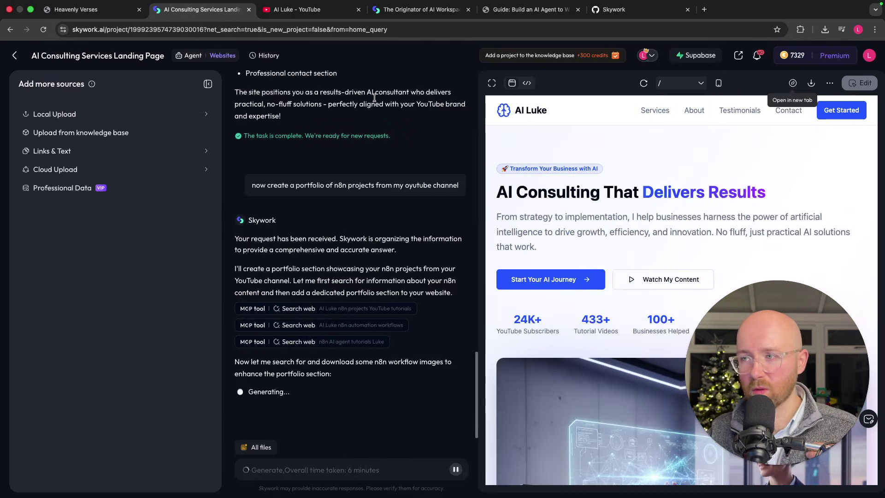
left_click(326, 308)
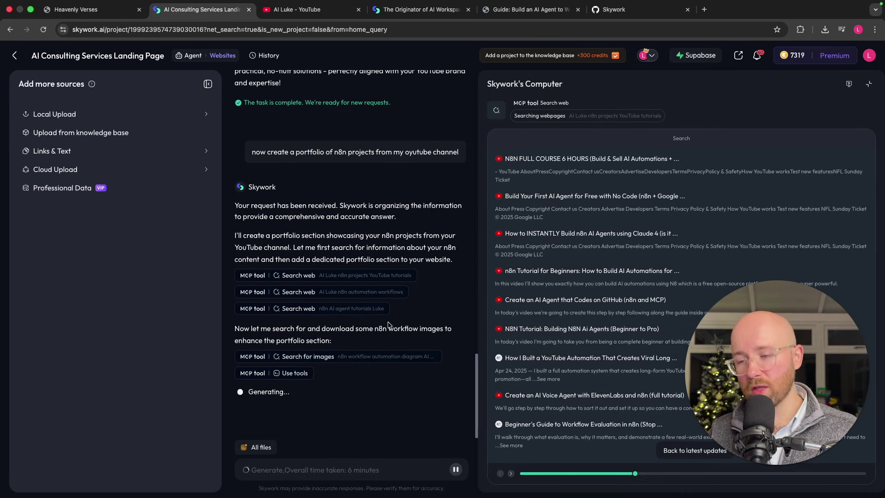
left_click(615, 11)
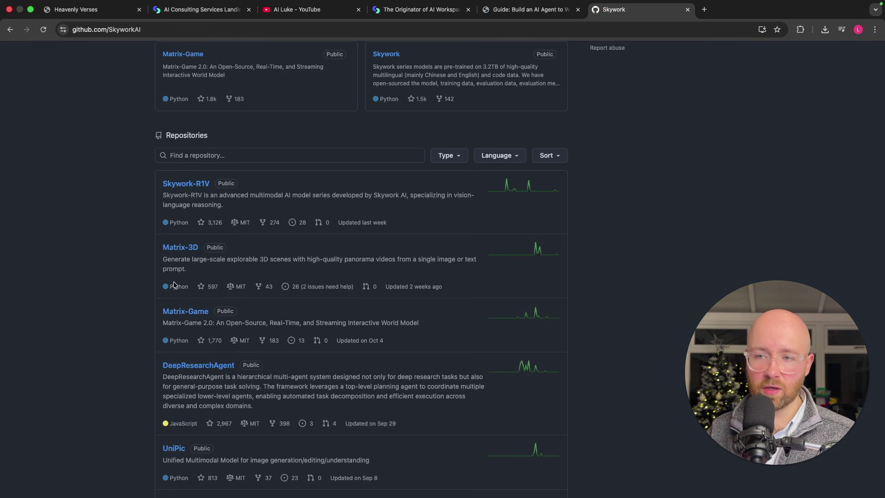
left_click(243, 3)
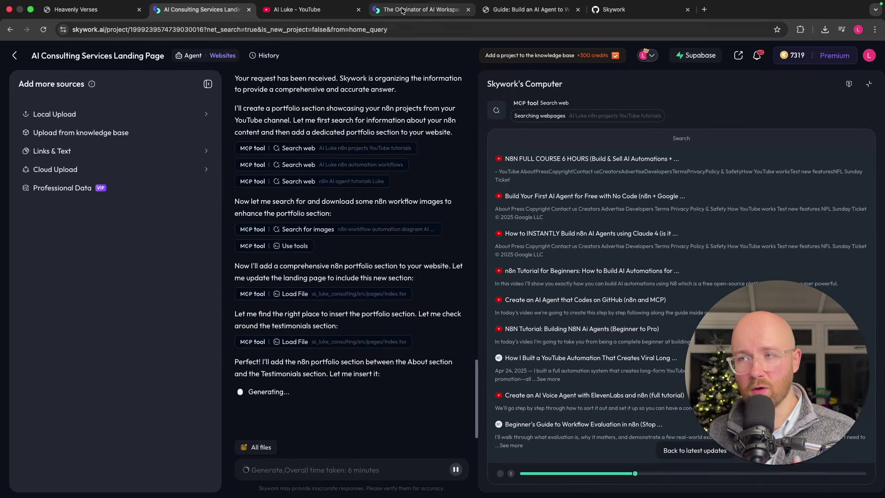
Go from the Knowledge Base to the Skywork home page and view the extra agent options
left_click(433, 11)
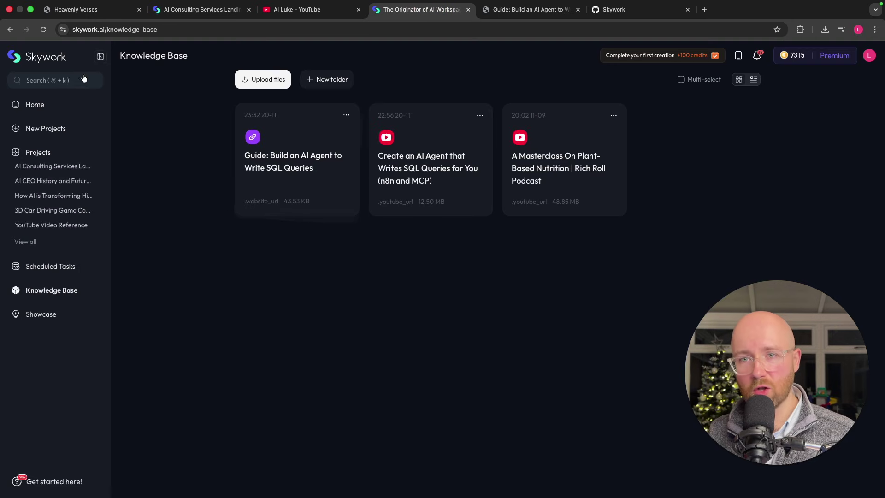
left_click(55, 61)
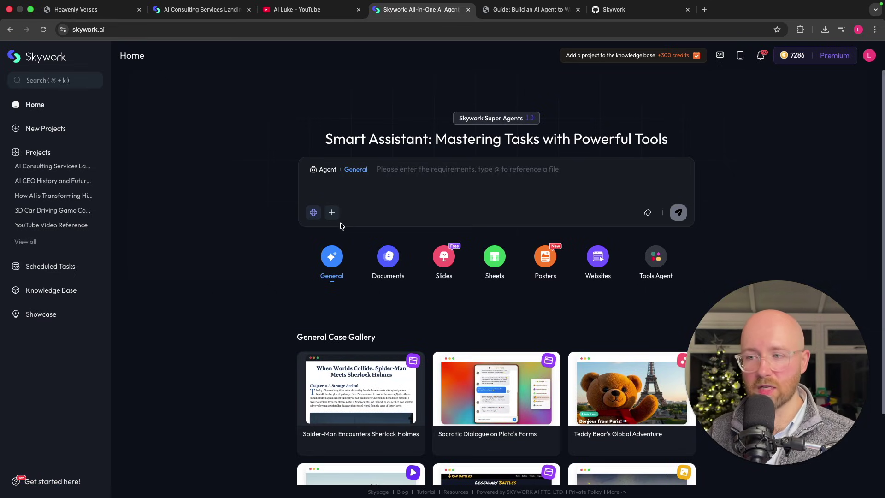
left_click(332, 212)
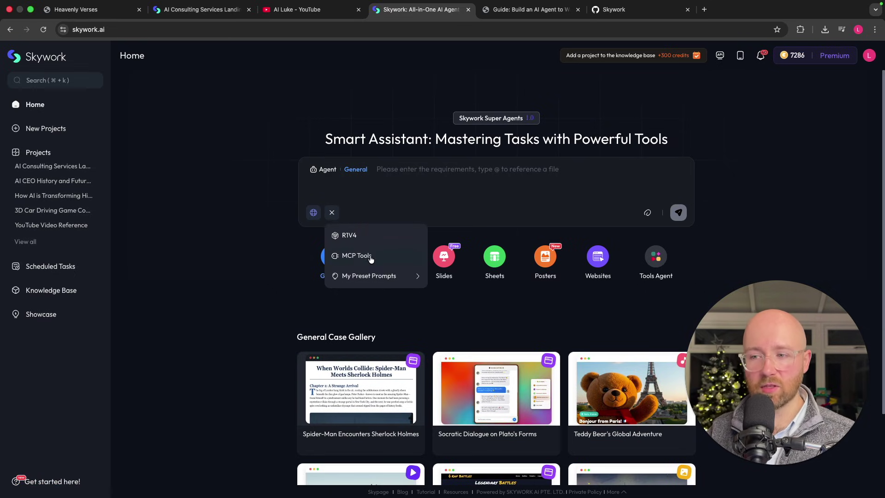
Check the source-attachment options under the prompt box, then dismiss them
mouse_move(344, 280)
mouse_move(358, 241)
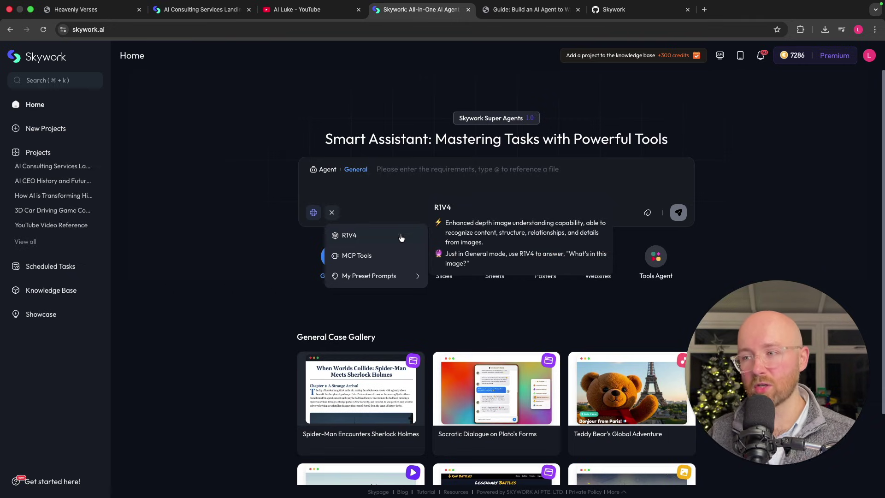
left_click(646, 215)
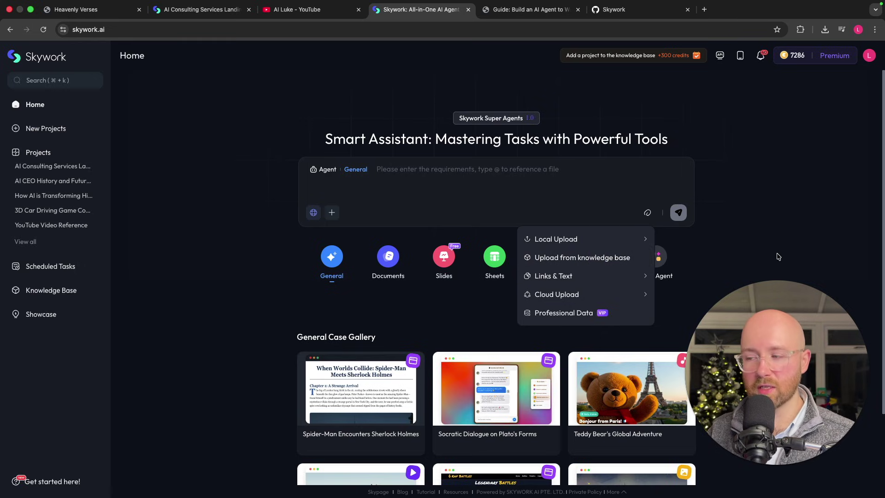
left_click(375, 276)
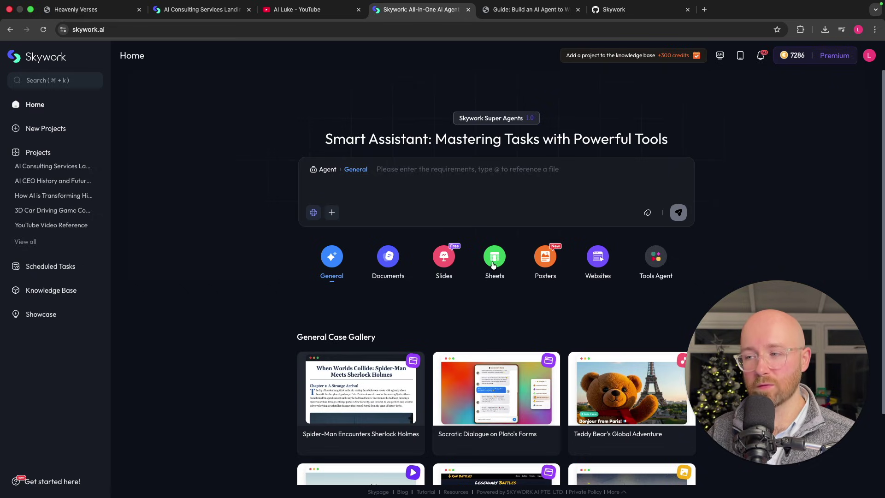
Look over the list of specialised tool agents, then close it
left_click(660, 260)
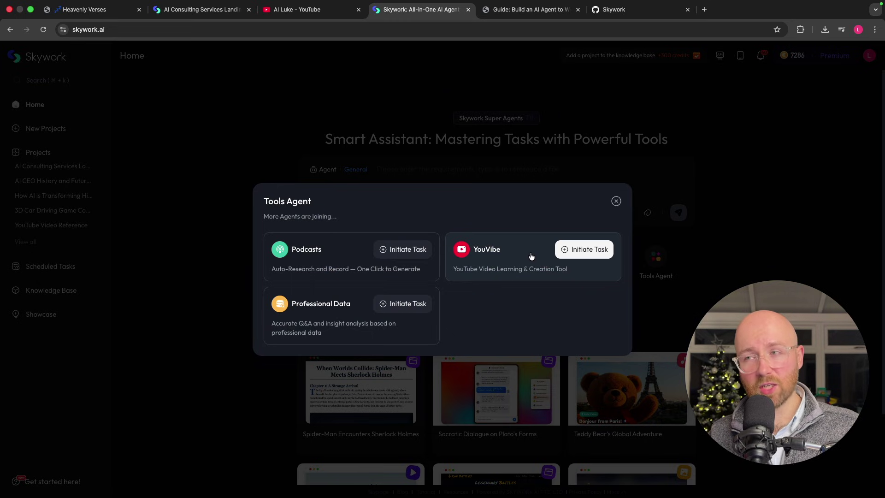
left_click(266, 60)
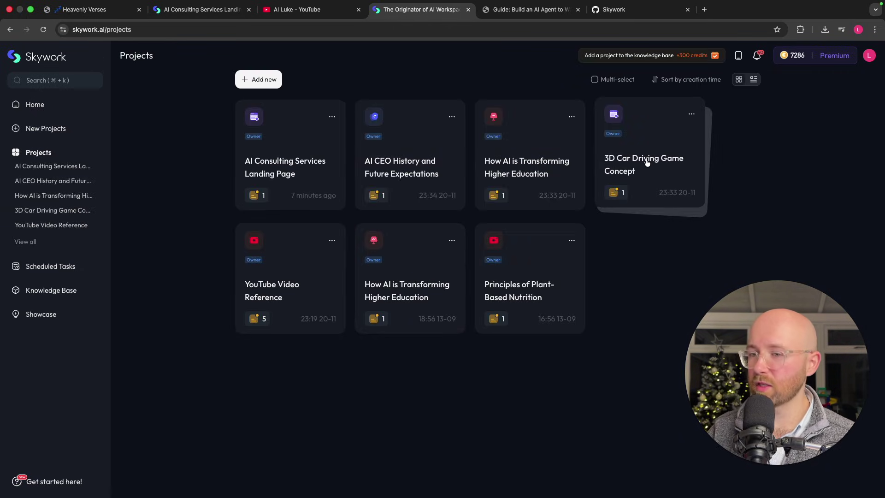
Open the YouTube Video Reference project and load its 14-page SQL agent slide deck in the preview
left_click(297, 252)
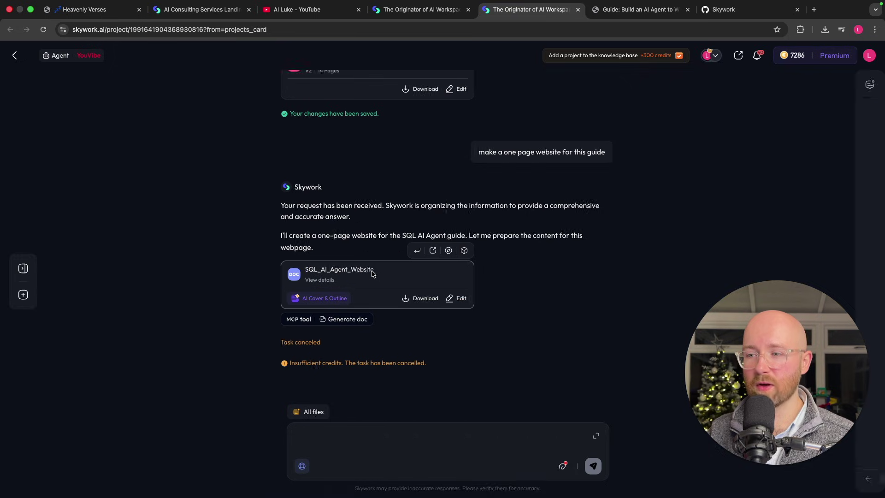
scroll(725, 193, "down", 7)
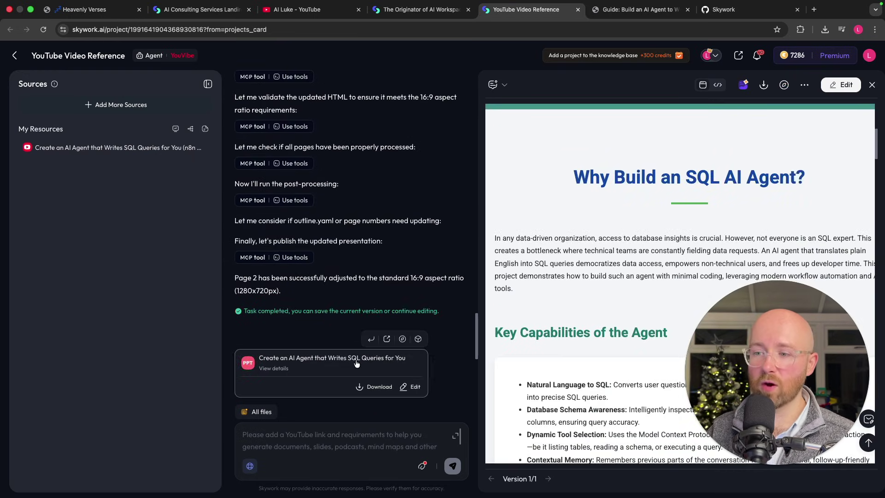
left_click(359, 363)
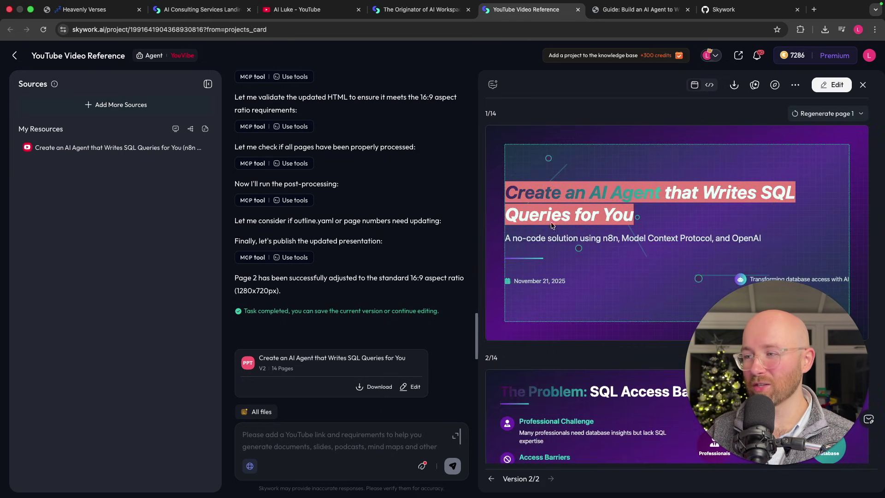
scroll(548, 201, "down", 6)
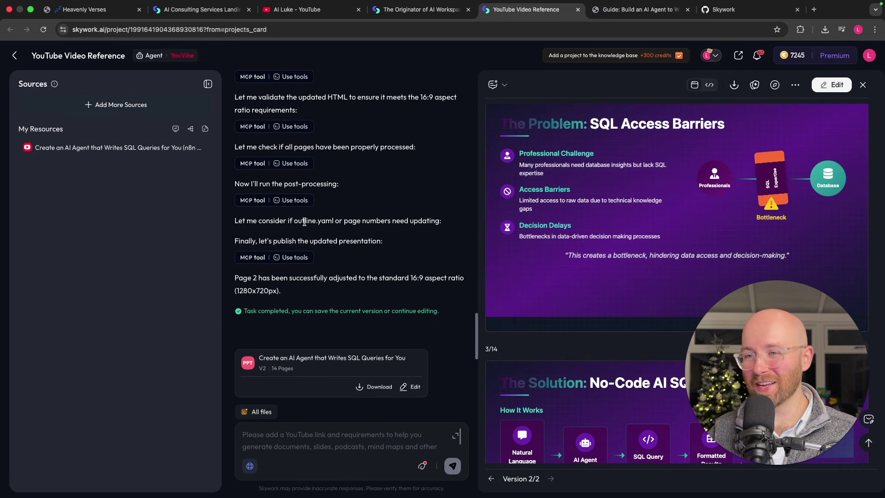
scroll(304, 221, "up", 15)
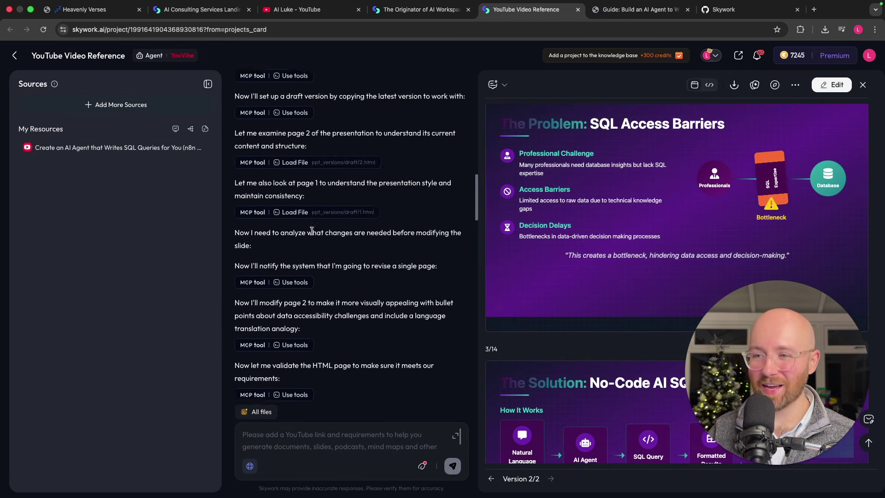
scroll(311, 230, "up", 12)
View page 2's earlier version and the SQL_AI_Agent_Podcast player and script
left_click(302, 268)
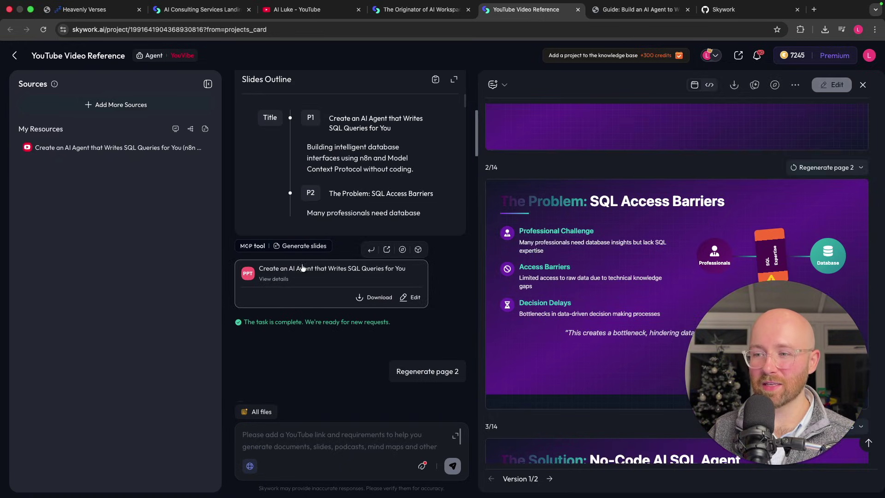
scroll(376, 242, "up", 6)
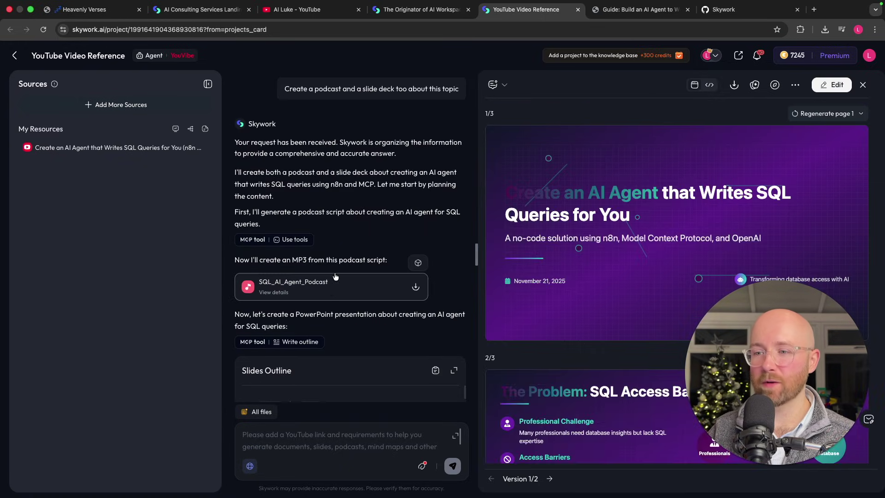
left_click(315, 292)
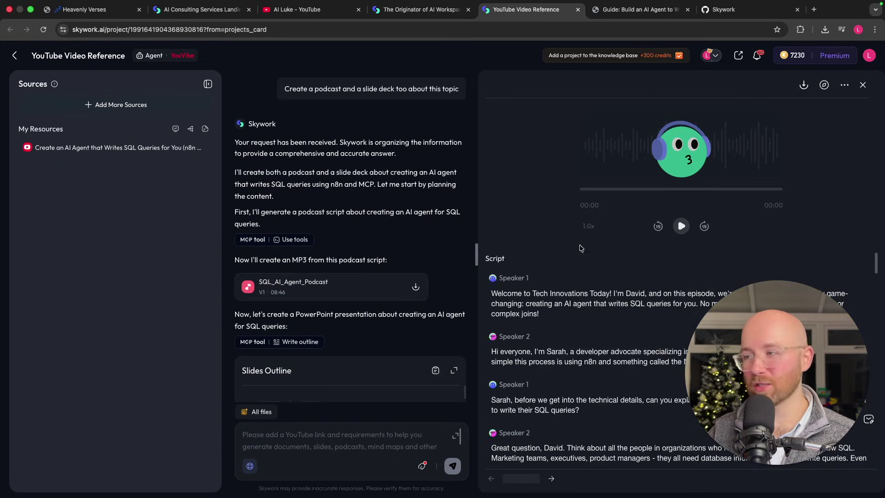
scroll(535, 295, "down", 5)
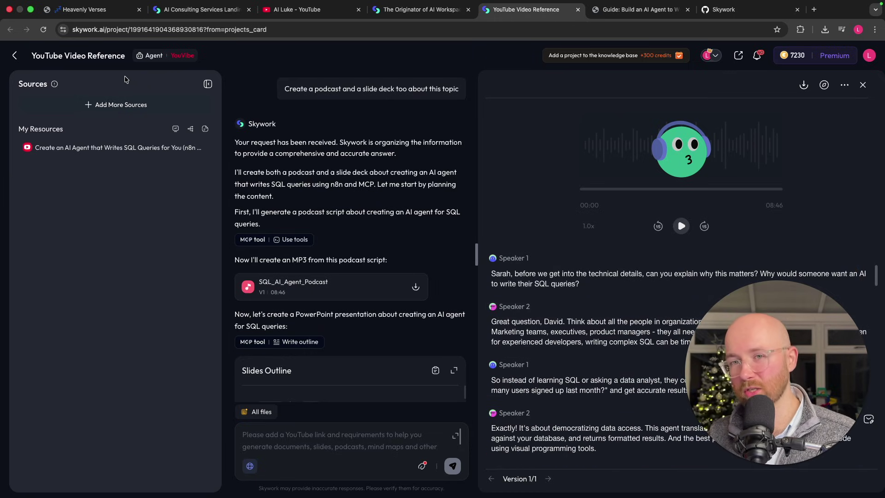
Check the tool agents list from the home page, then return to the AI Consulting Services project
left_click(14, 58)
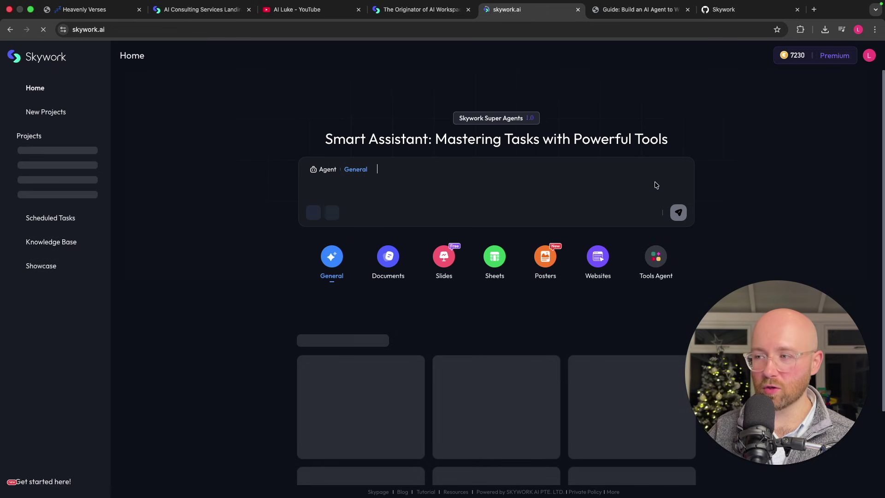
left_click(659, 255)
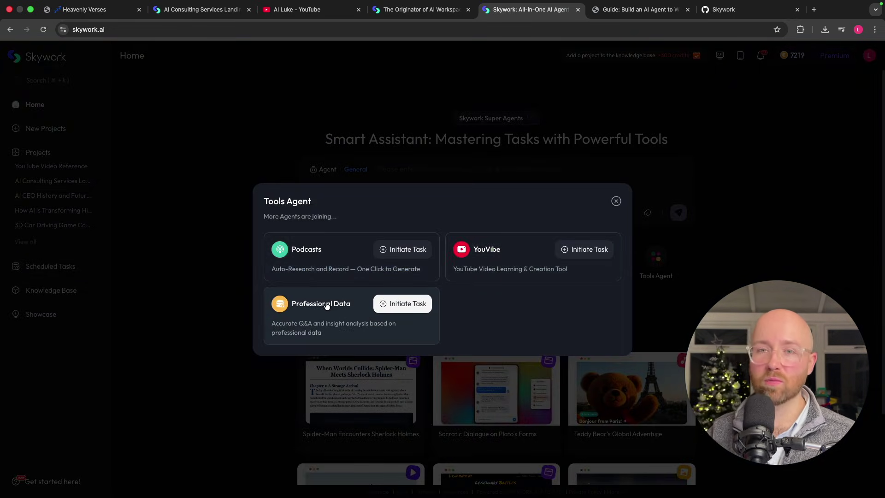
left_click(199, 9)
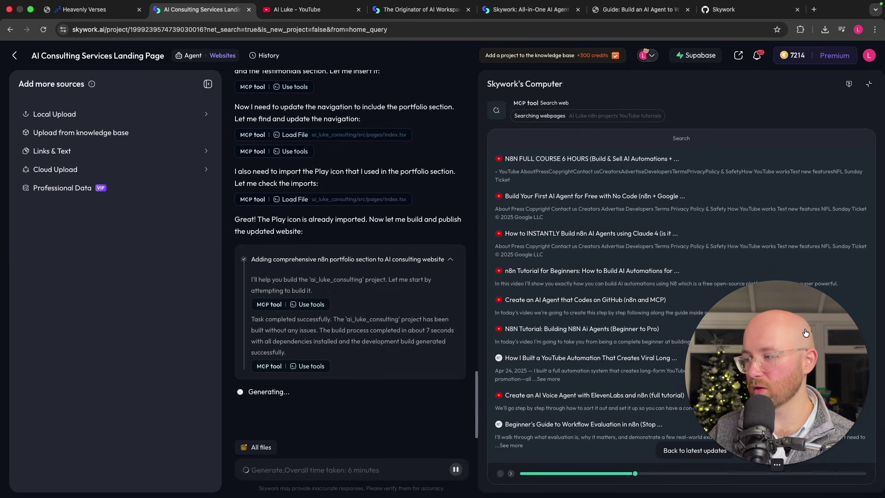
Check the knowledge base credits banner once the n8n Portfolio build completes
mouse_move(803, 332)
left_mouse_down()
mouse_move(797, 120)
mouse_move(778, 83)
mouse_move(767, 184)
mouse_move(795, 317)
left_mouse_up()
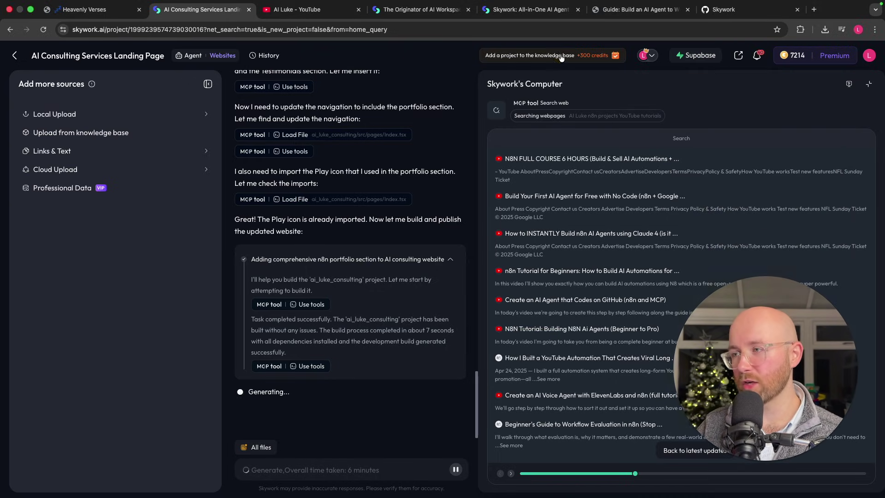
left_click(502, 55)
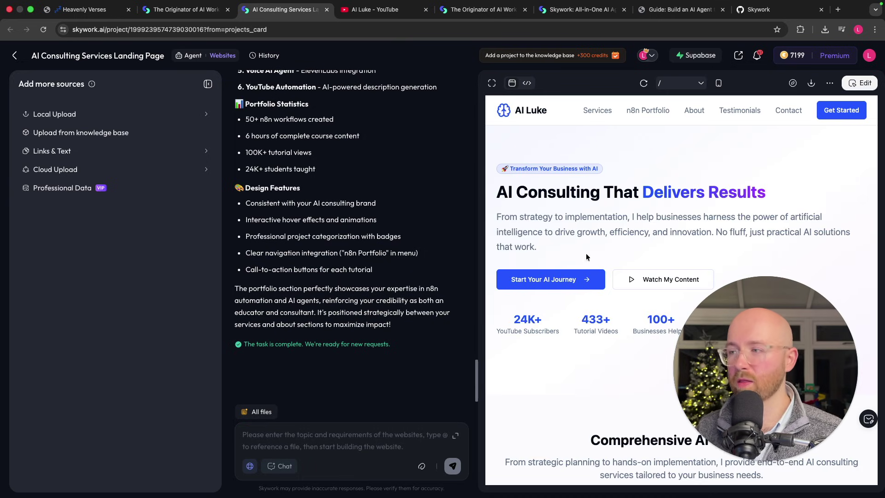
Show the website preview full screen and scroll to the n8n AI Automation Portfolio heading
scroll(598, 303, "down", 10)
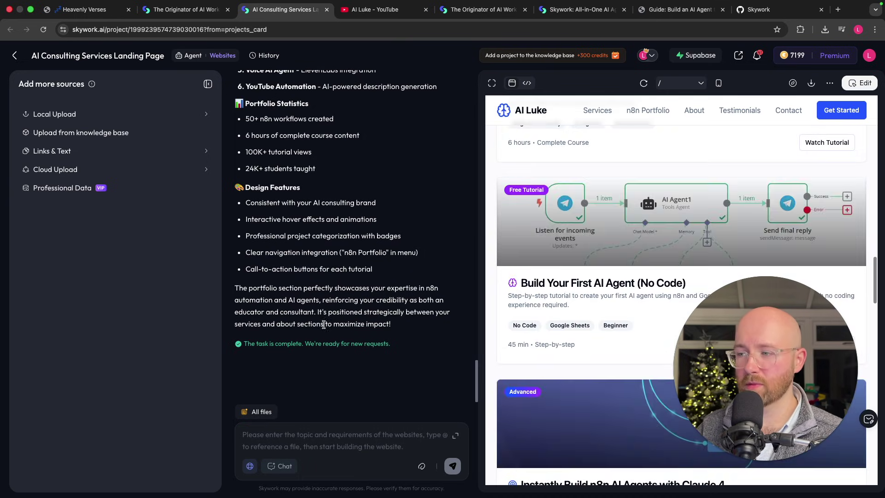
scroll(705, 232, "up", 5)
scroll(705, 232, "up", 10)
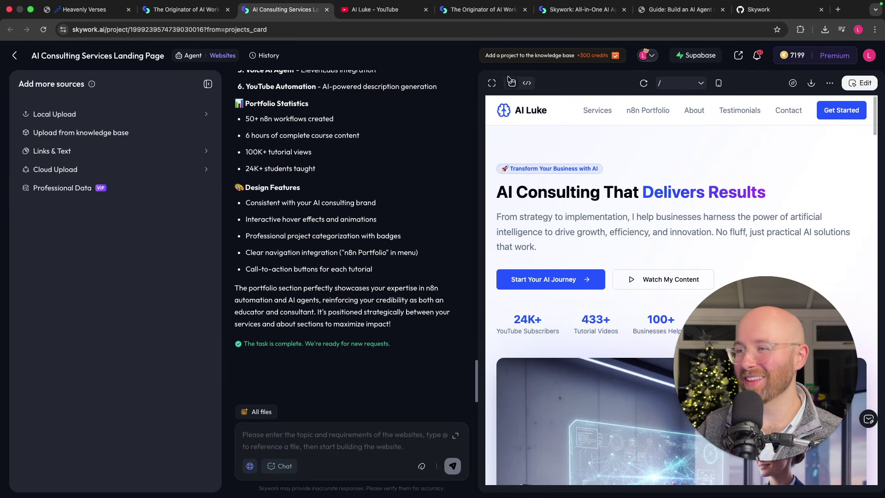
left_click(492, 82)
scroll(509, 300, "down", 10)
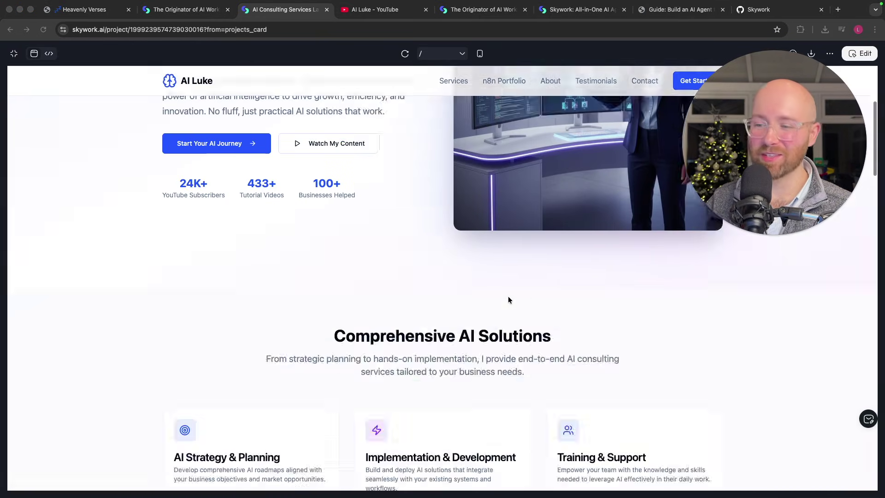
scroll(509, 300, "down", 6)
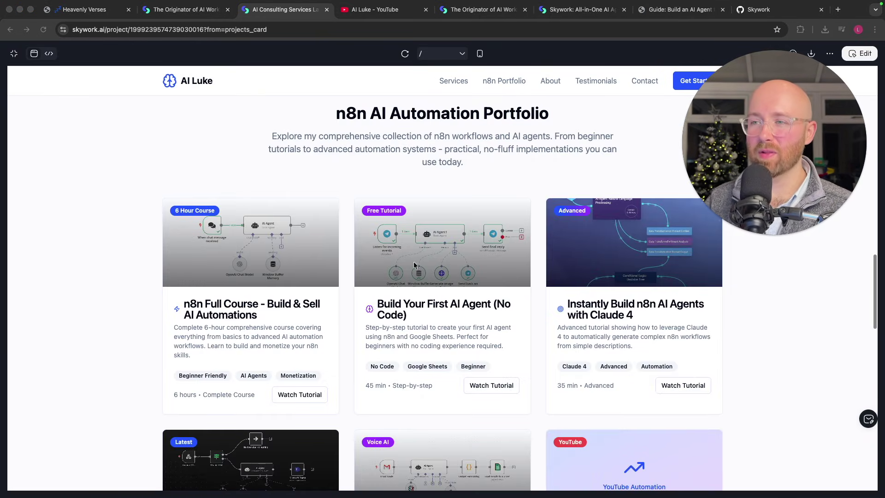
left_click_drag(559, 112, 338, 120)
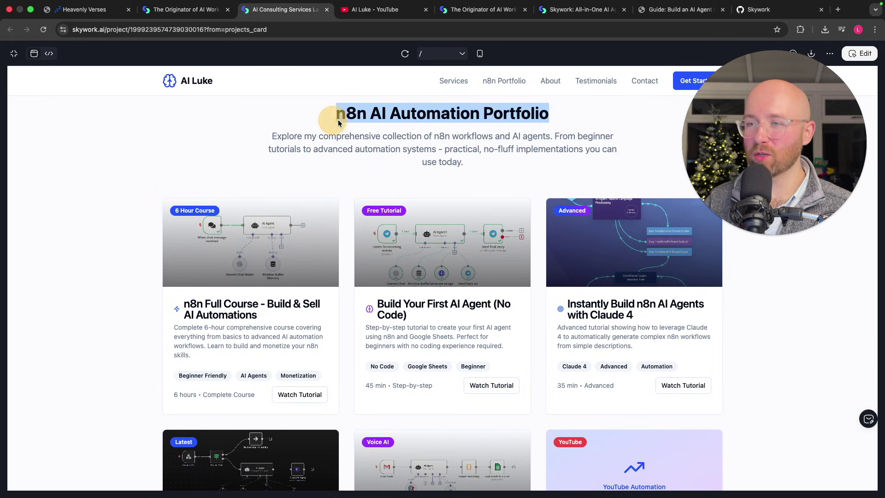
left_click(350, 126)
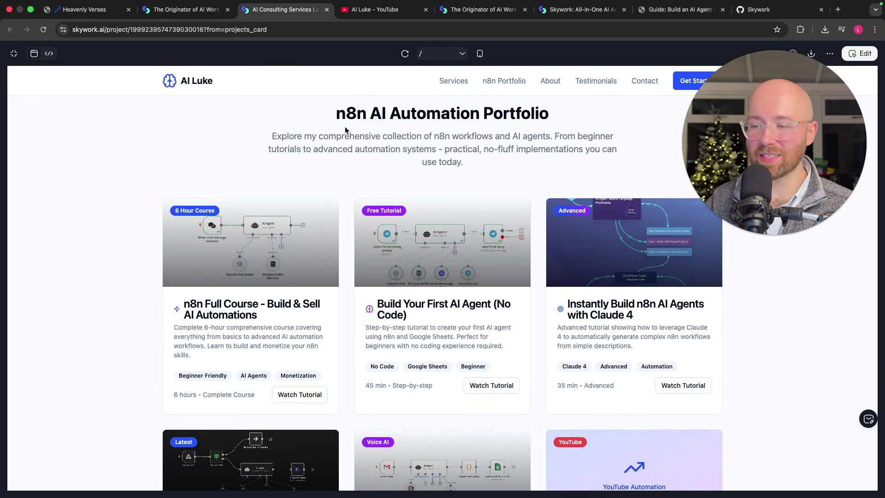
Scroll through the portfolio's n8n Workflows Created and Complete Course Content sections
scroll(336, 179, "down", 1)
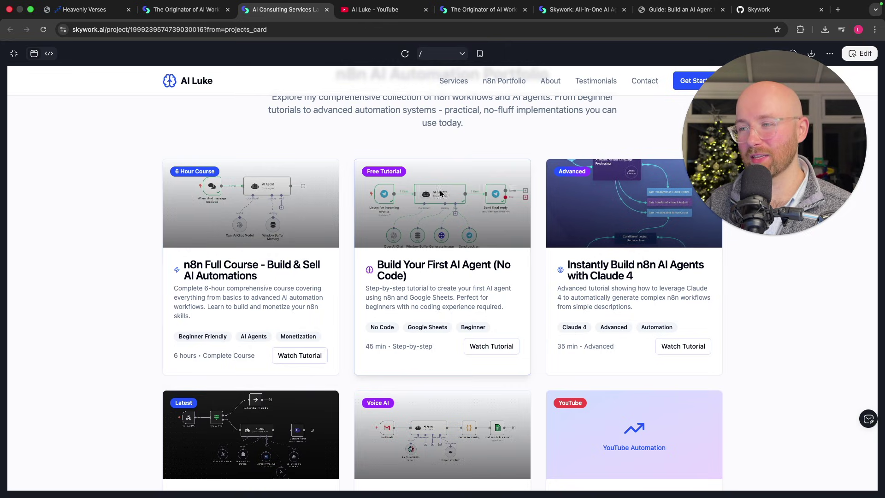
scroll(530, 235, "down", 1)
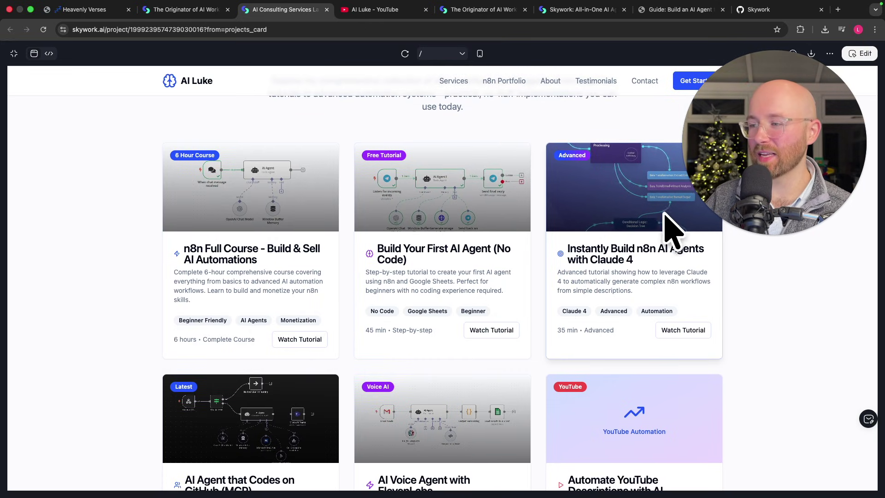
scroll(634, 211, "down", 3)
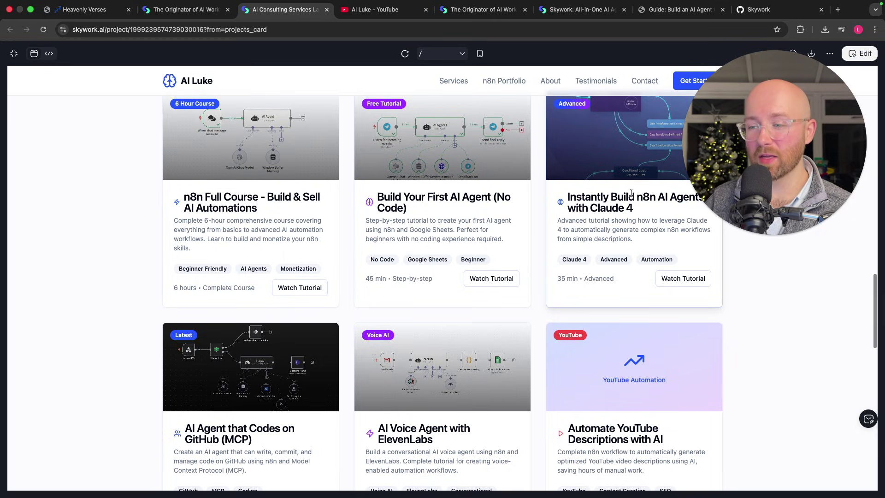
scroll(629, 193, "down", 4)
scroll(631, 196, "down", 1)
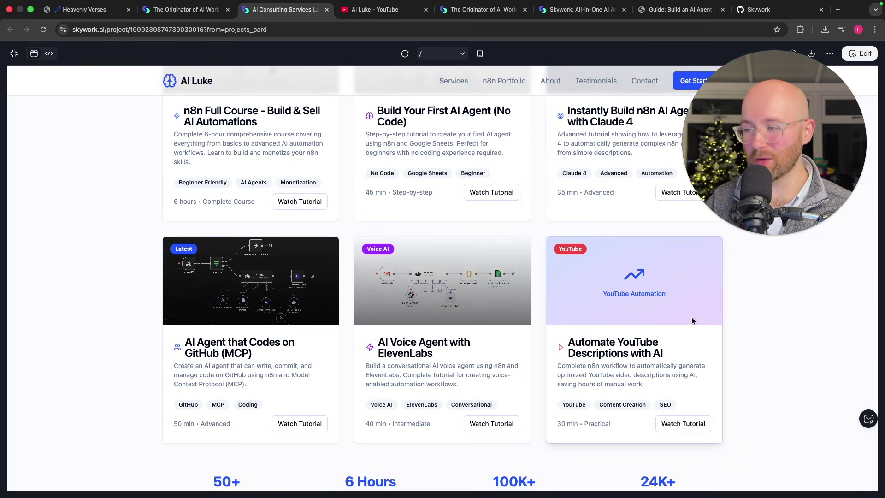
scroll(652, 325, "down", 5)
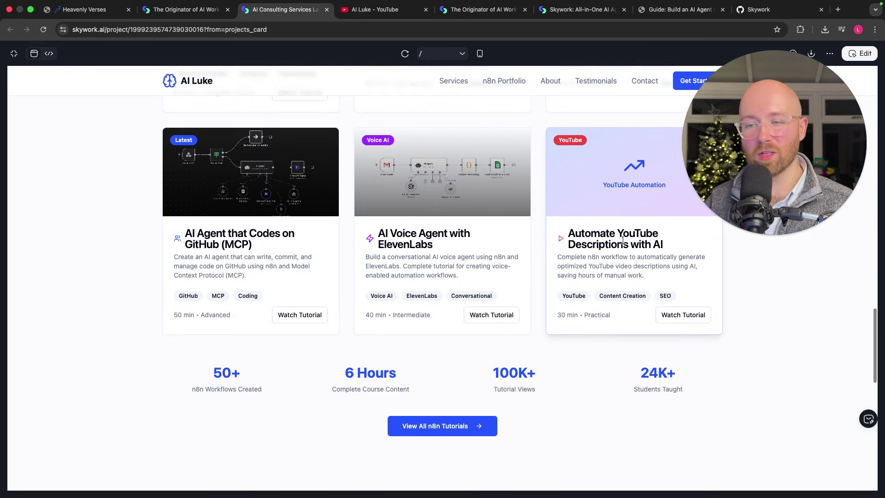
left_click(270, 391)
left_click(431, 389)
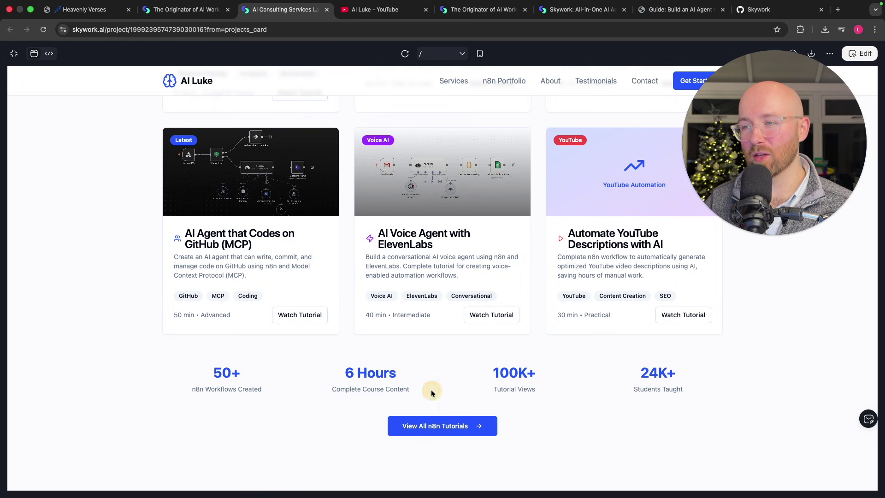
scroll(479, 368, "up", 1)
scroll(439, 362, "up", 5)
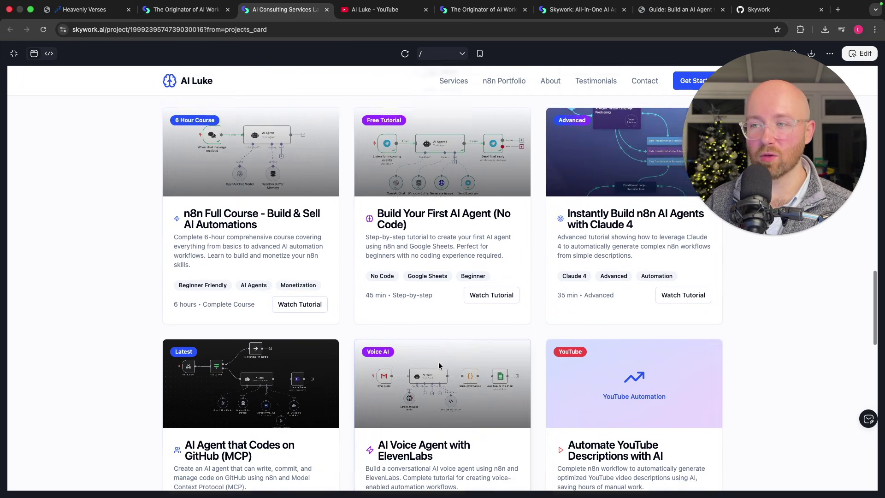
scroll(570, 306, "down", 4)
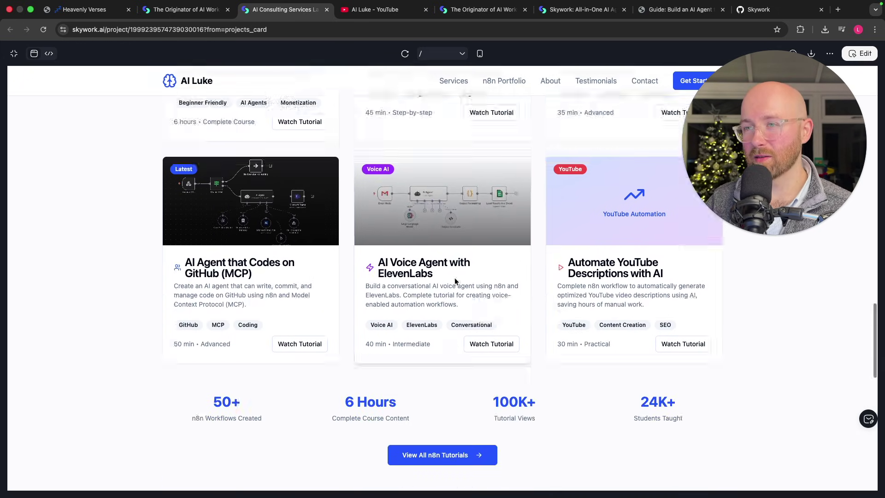
scroll(455, 279, "up", 15)
scroll(418, 234, "down", 3)
scroll(417, 234, "up", 3)
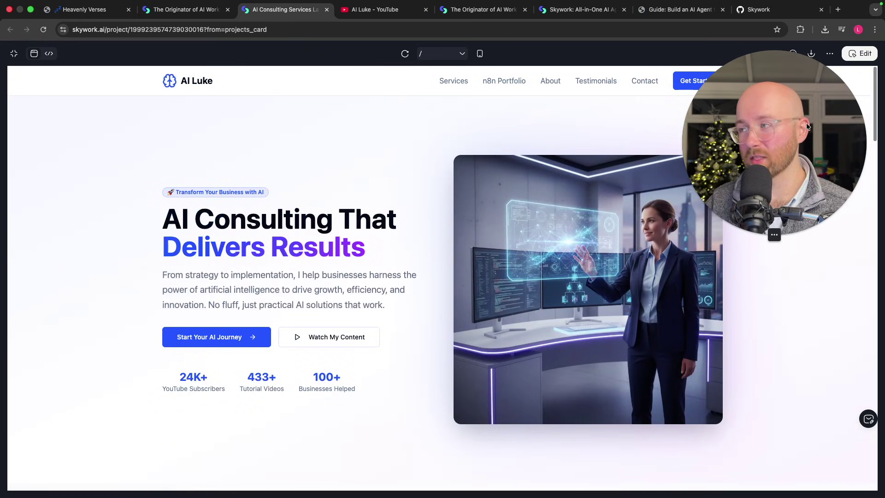
Download the website project as 'AI consulting n8n portfolio' and reveal it in Finder
left_click(812, 54)
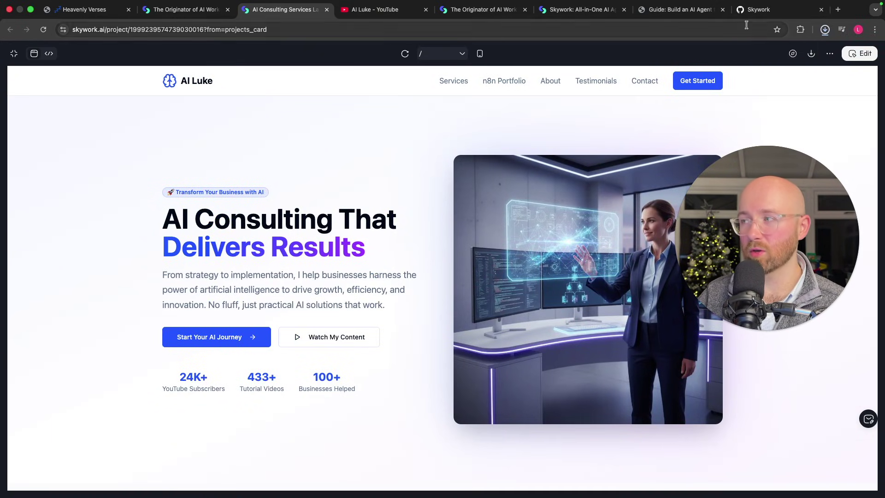
left_click(825, 30)
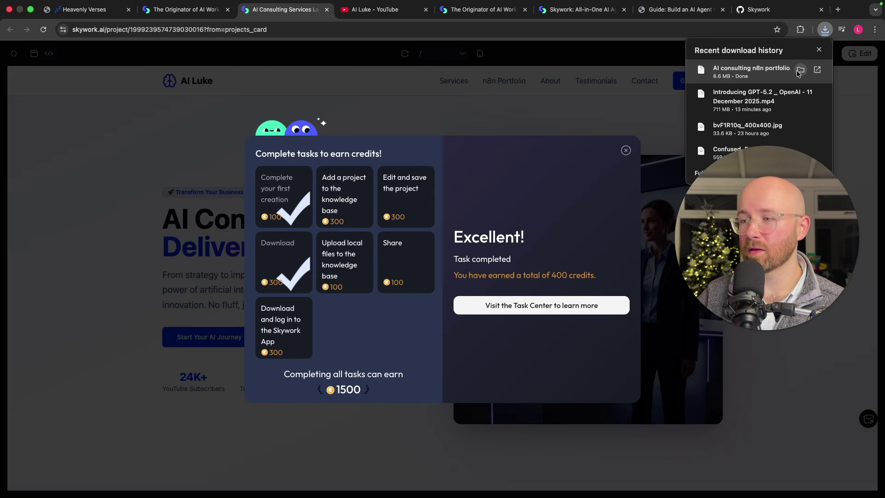
left_click(800, 70)
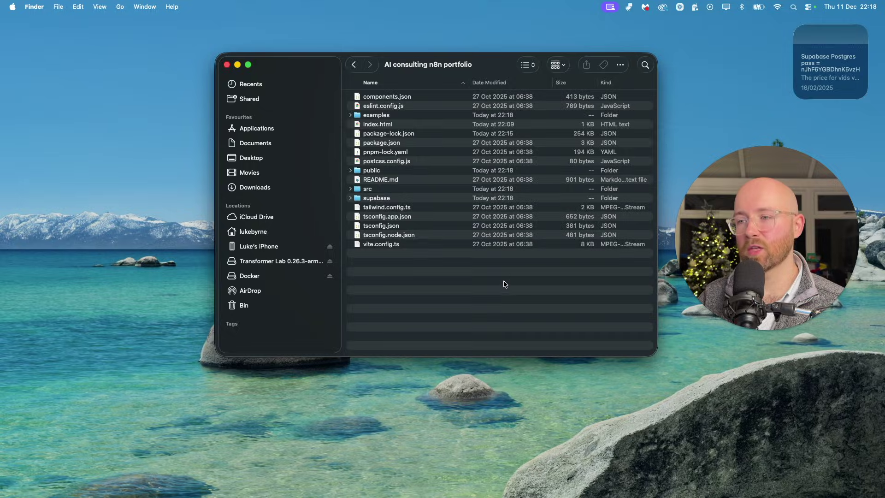
Select and deselect all files in the downloaded project folder to inspect them
left_click_drag(503, 280, 454, 95)
left_click(447, 248)
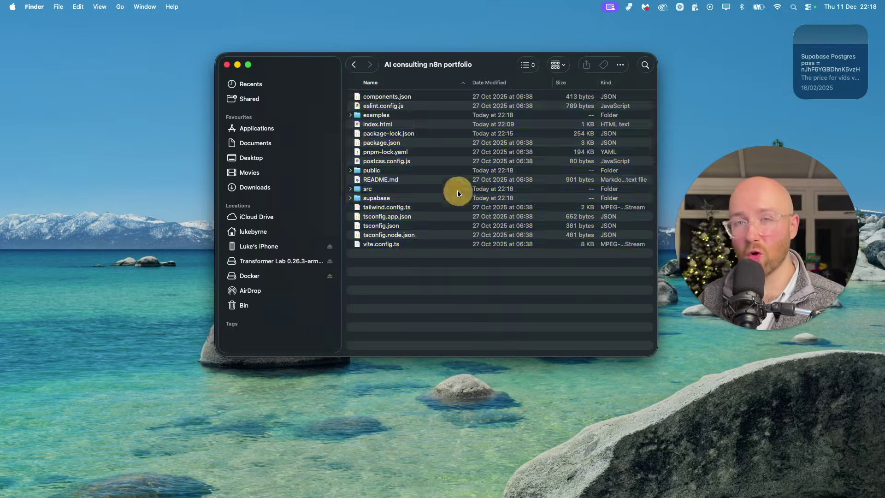
left_click_drag(530, 267, 461, 57)
left_click(509, 282)
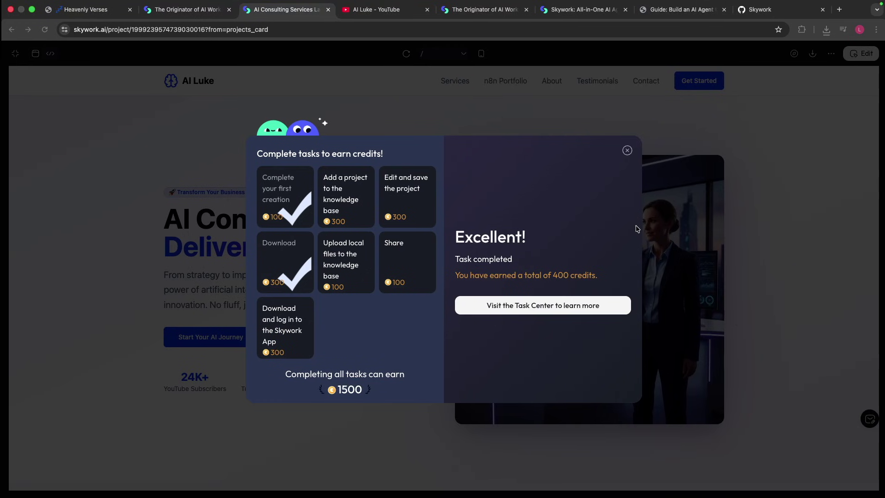
Close the credits pop-up, browse the hosted skywork.website site, then return to the project tab
left_click(627, 150)
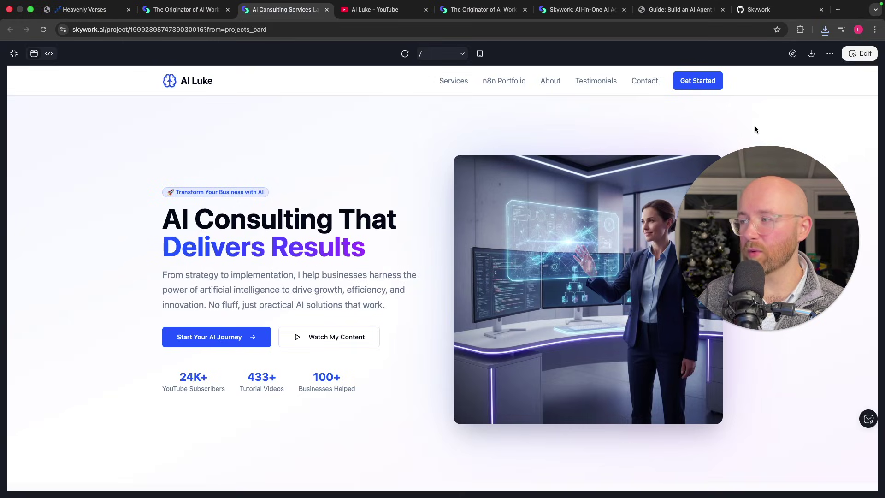
left_click(793, 54)
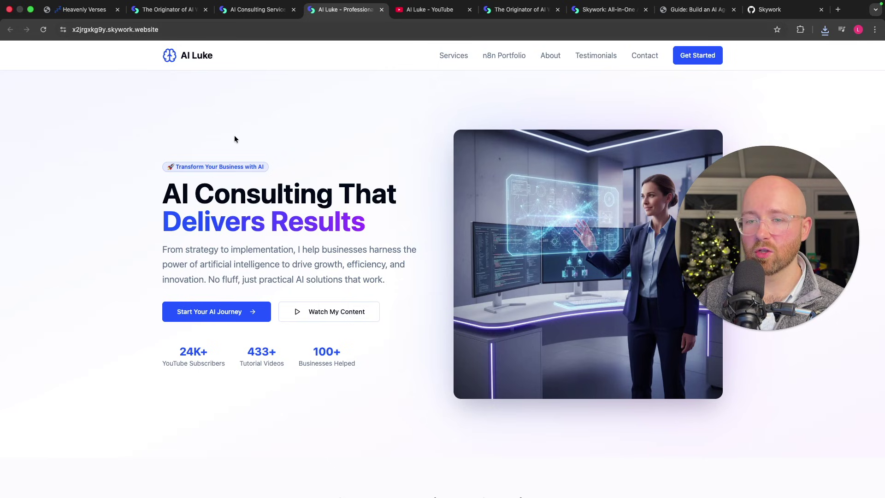
scroll(342, 230, "down", 10)
scroll(369, 230, "down", 20)
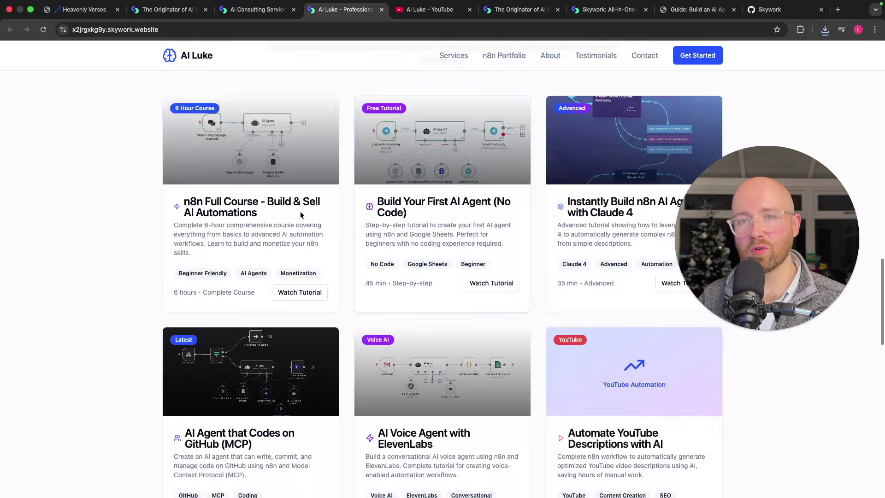
scroll(355, 224, "up", 20)
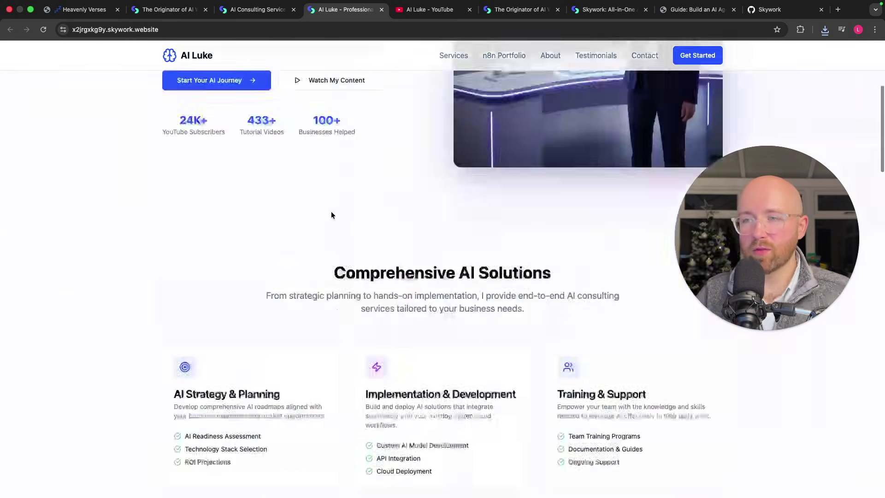
left_click(254, 10)
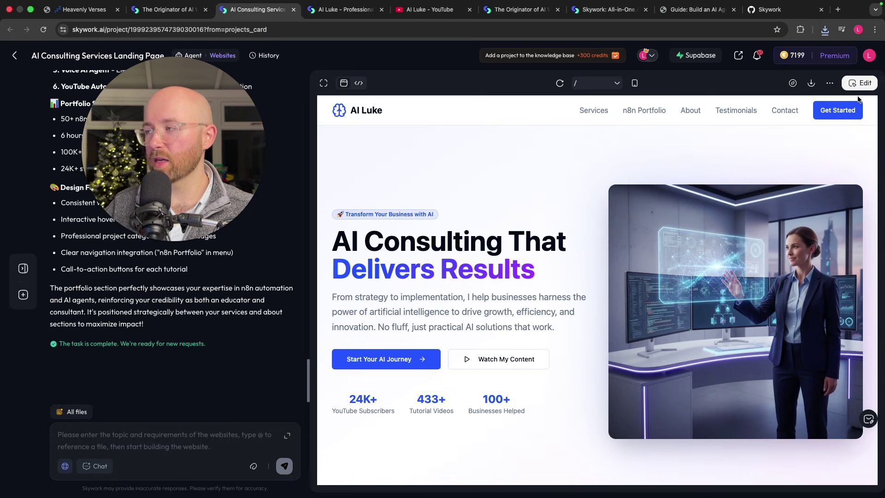
Put the AI Luke landing page into edit mode and select its hero image
left_click(860, 84)
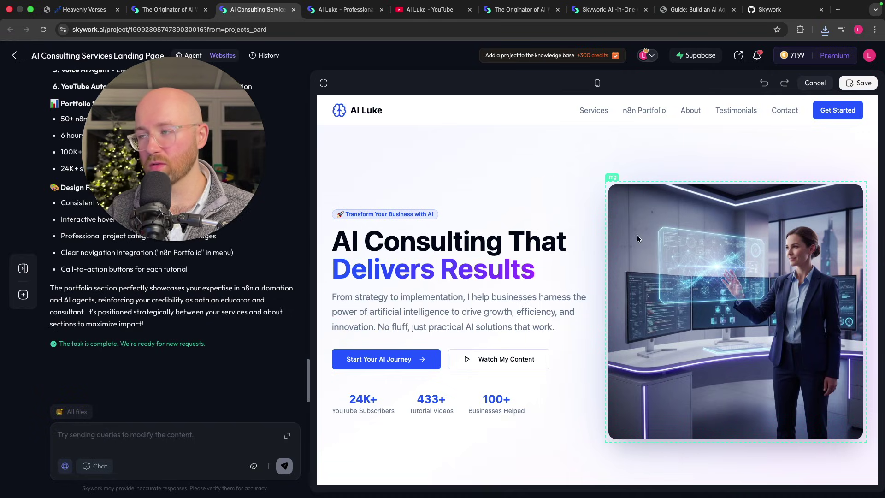
left_click(728, 205)
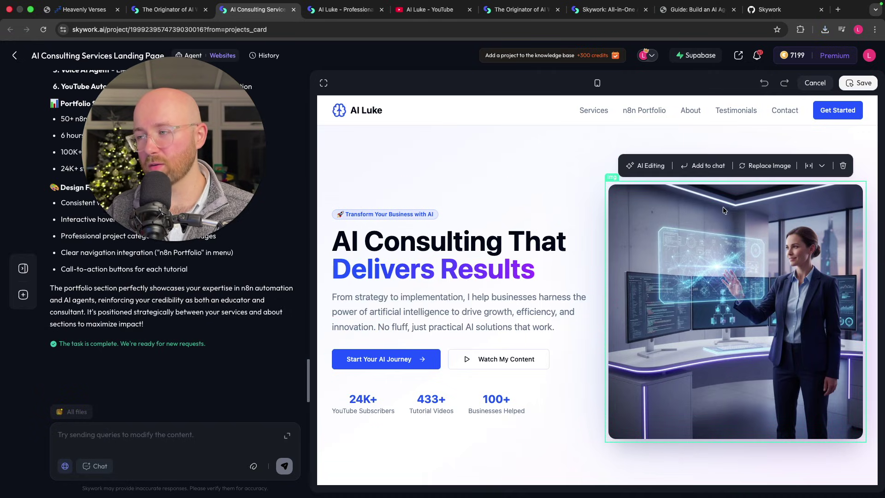
Replace the hero photo with the third recent screenshot from Documents, the Azure/Databricks/DataCamp/Coursera whiteboard
left_click(778, 166)
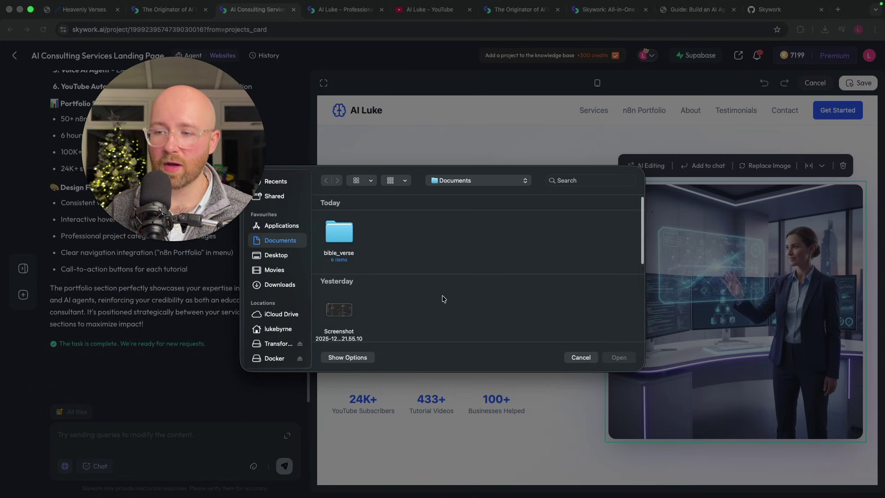
scroll(429, 309, "down", 3)
scroll(541, 331, "down", 3)
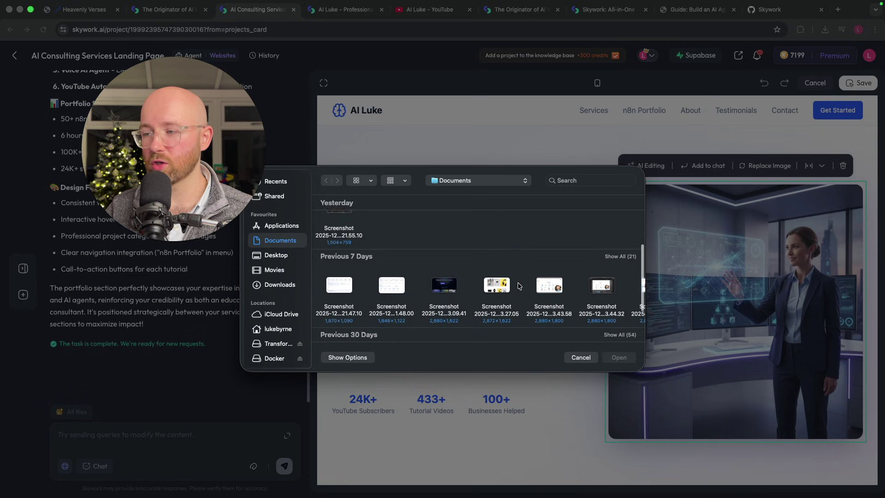
scroll(561, 253, "right", 3)
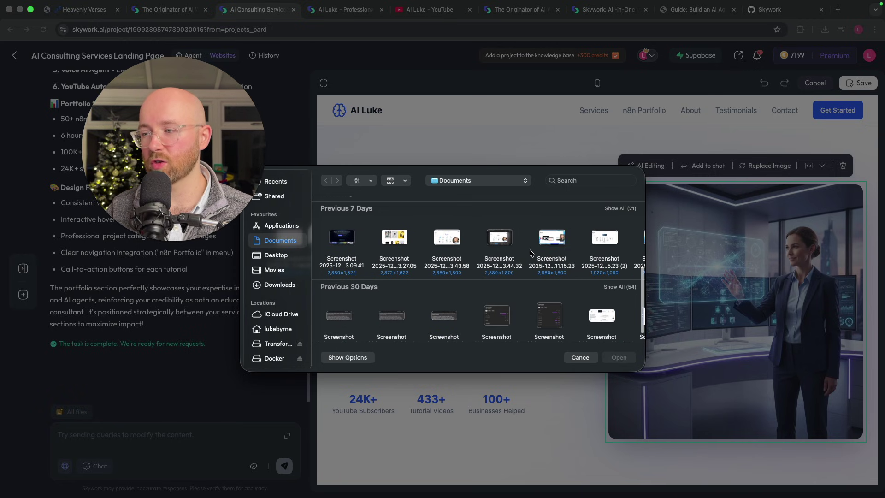
double_click(447, 237)
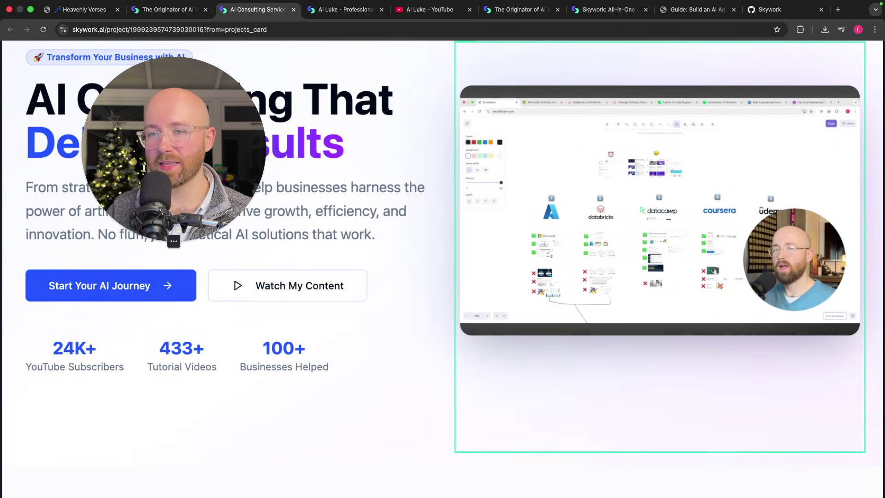
left_click_drag(763, 423, 721, 419)
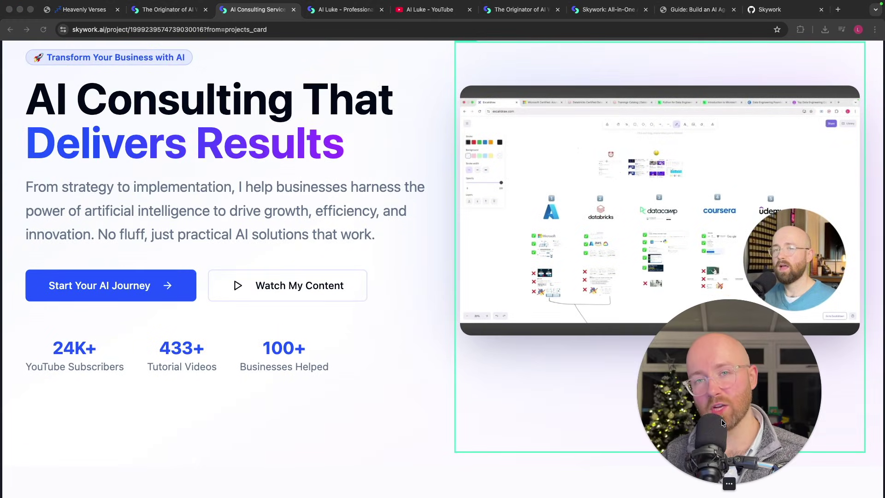